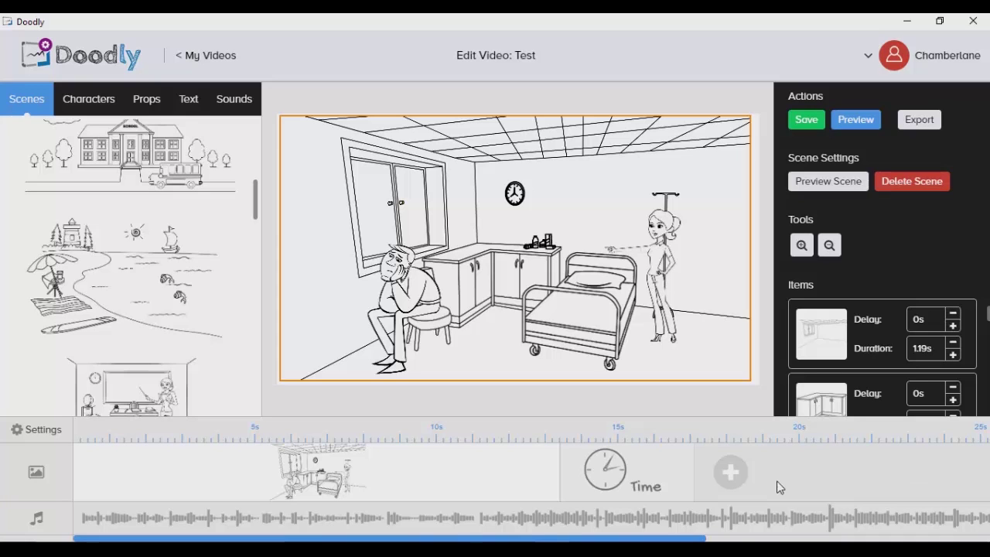
Bring up the 'swiss knife' image results, then switch to the 'knife' tab and scroll through it.
{"action": "left_click", "coordinate": [479, 541]}
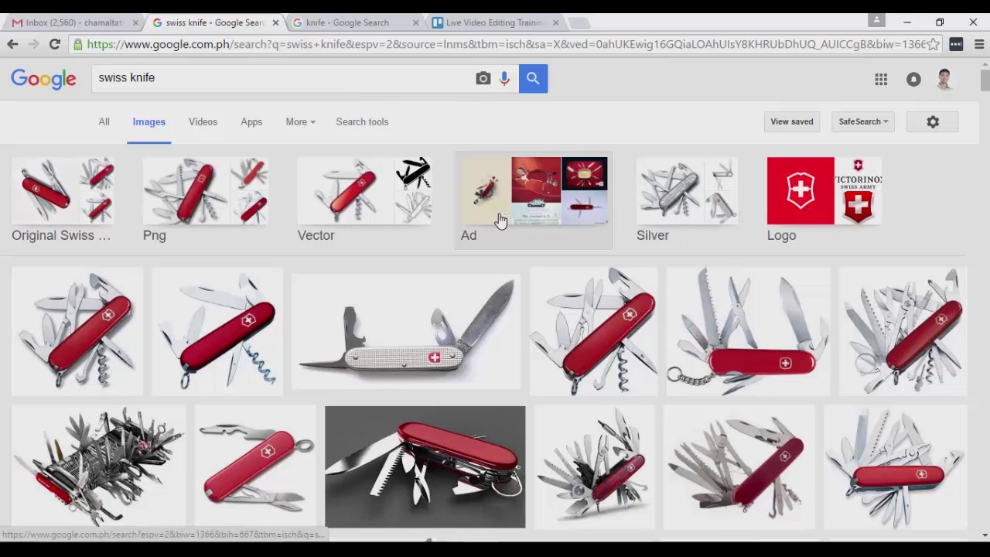
{"action": "left_click", "coordinate": [382, 21]}
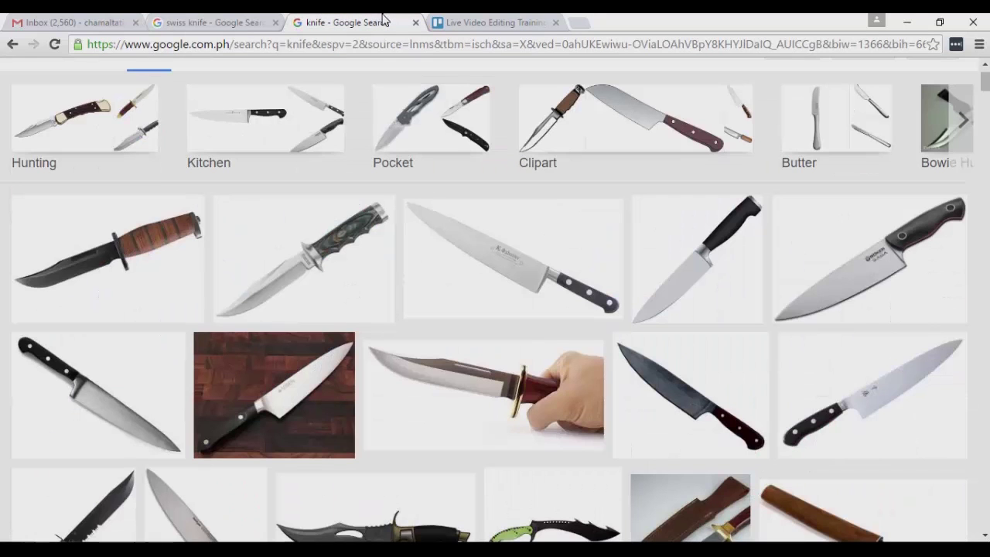
{"action": "scroll", "coordinate": [697, 232], "scroll_direction": "up", "scroll_amount": 1}
{"action": "scroll", "coordinate": [747, 299], "scroll_direction": "down", "scroll_amount": 2}
{"action": "scroll", "coordinate": [747, 299], "scroll_direction": "up", "scroll_amount": 2}
{"action": "scroll", "coordinate": [747, 299], "scroll_direction": "down", "scroll_amount": 2}
{"action": "scroll", "coordinate": [747, 298], "scroll_direction": "up", "scroll_amount": 2}
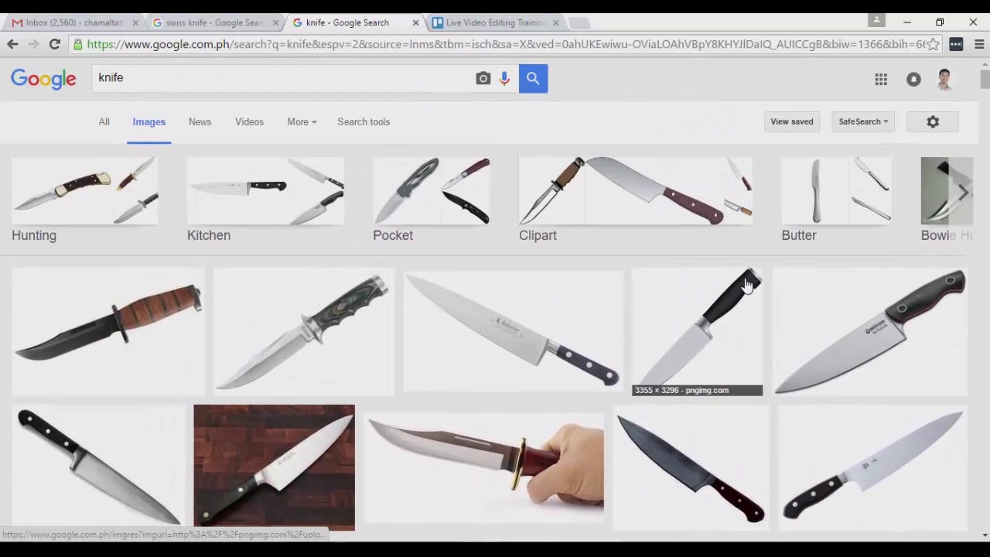
Flip between the 'swiss knife' and 'knife' results, ending on the 'knife' results.
{"action": "left_click", "coordinate": [232, 21]}
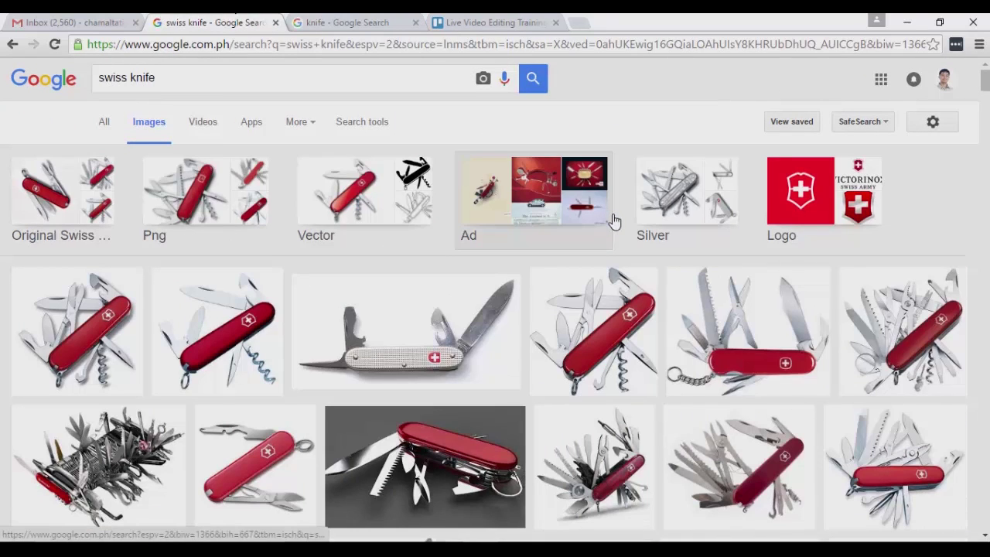
{"action": "scroll", "coordinate": [611, 222], "scroll_direction": "down", "scroll_amount": 1}
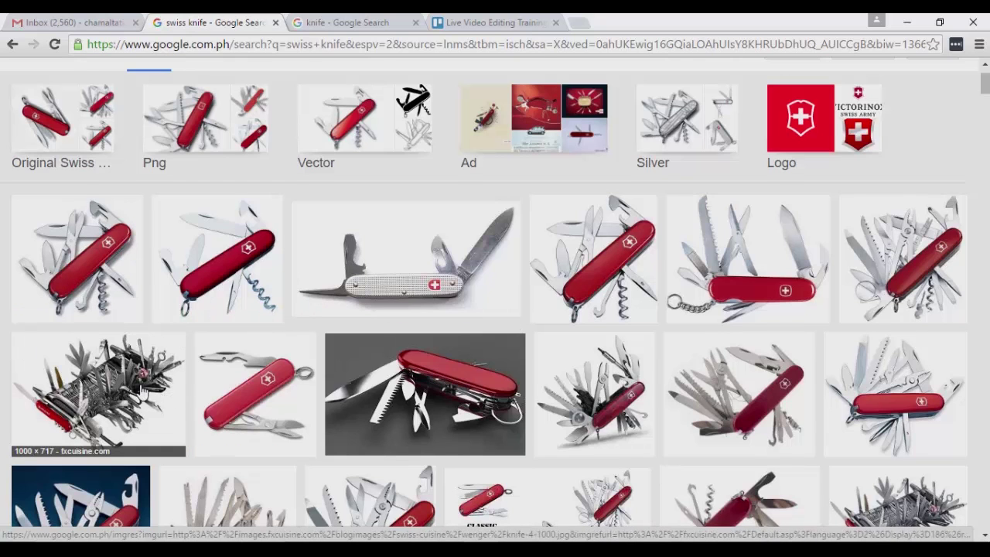
{"action": "scroll", "coordinate": [157, 349], "scroll_direction": "down", "scroll_amount": 1}
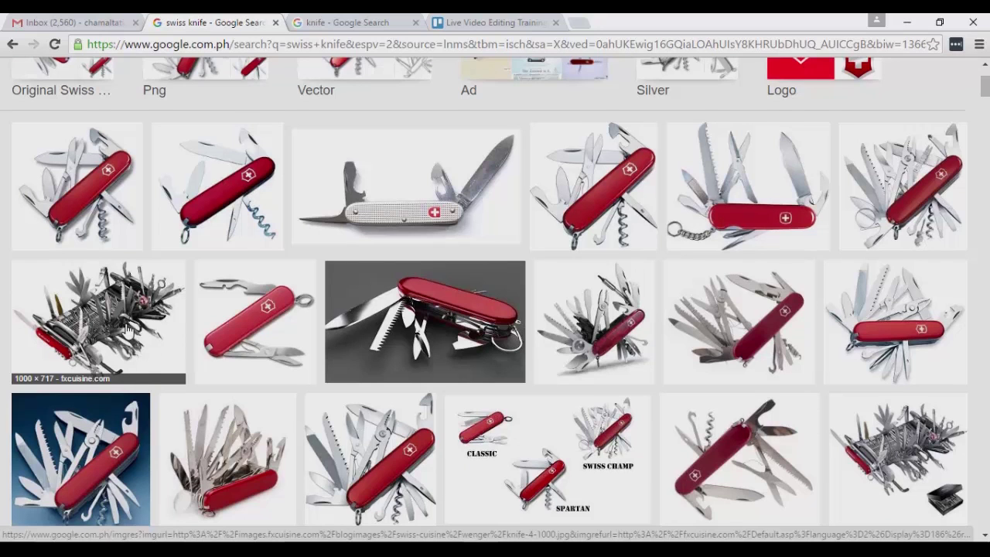
{"action": "scroll", "coordinate": [127, 329], "scroll_direction": "up", "scroll_amount": 2}
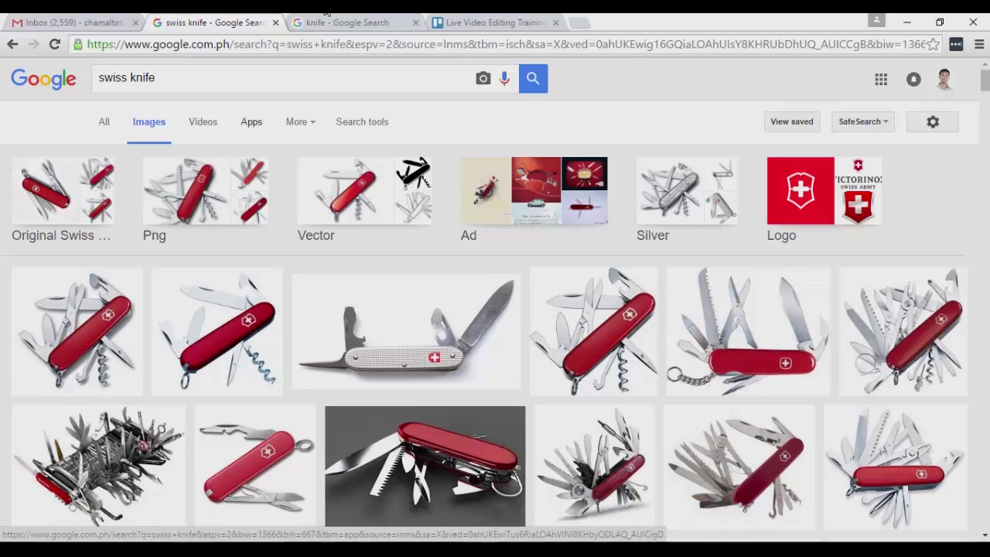
{"action": "key", "text": "ctrl+Tab"}
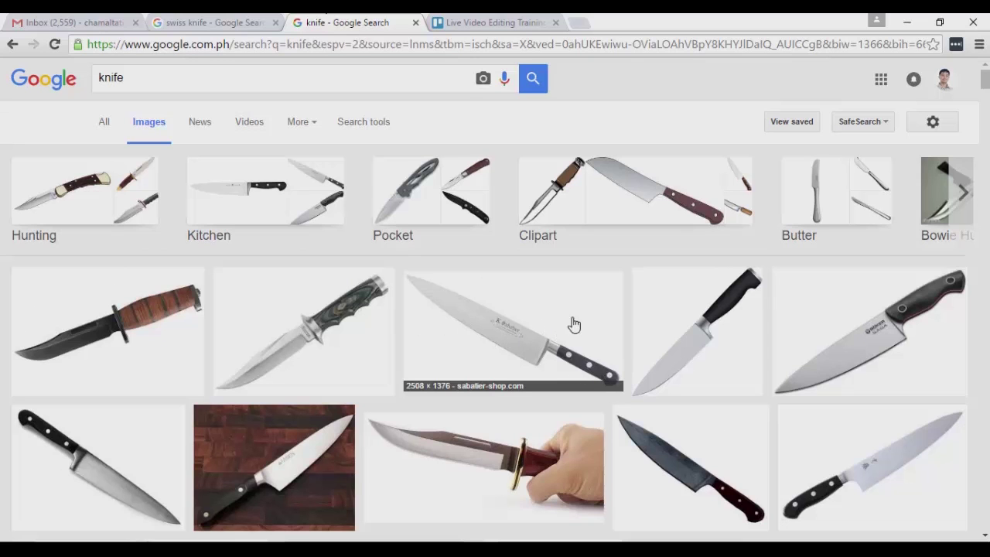
{"action": "key", "text": "ctrl+shift+Tab"}
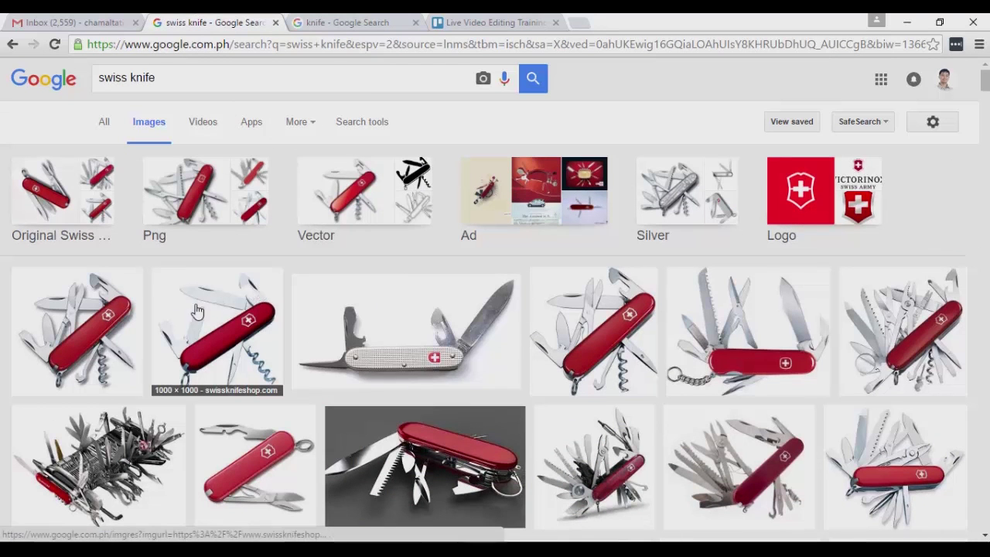
{"action": "key", "text": "ctrl+Tab"}
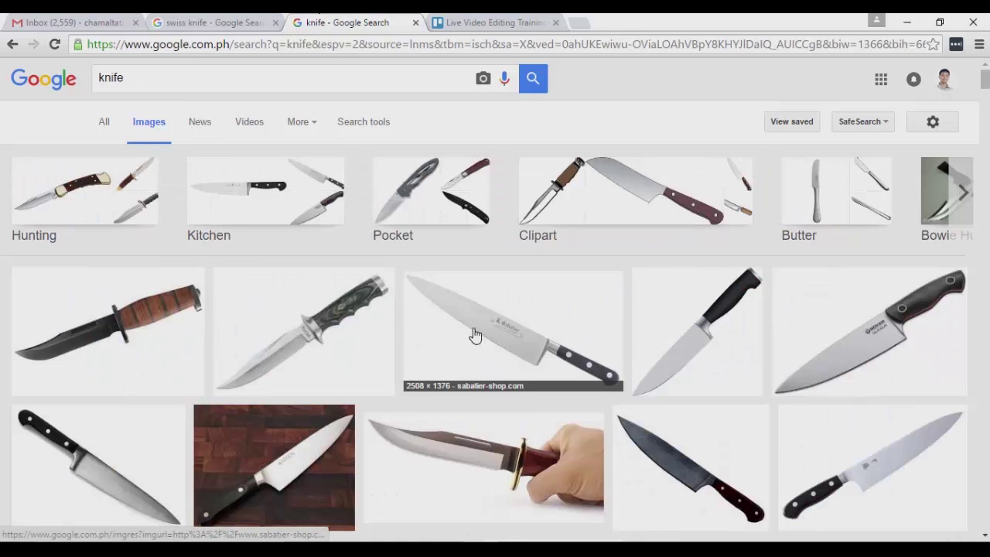
{"action": "key", "text": "ctrl+shift+Tab"}
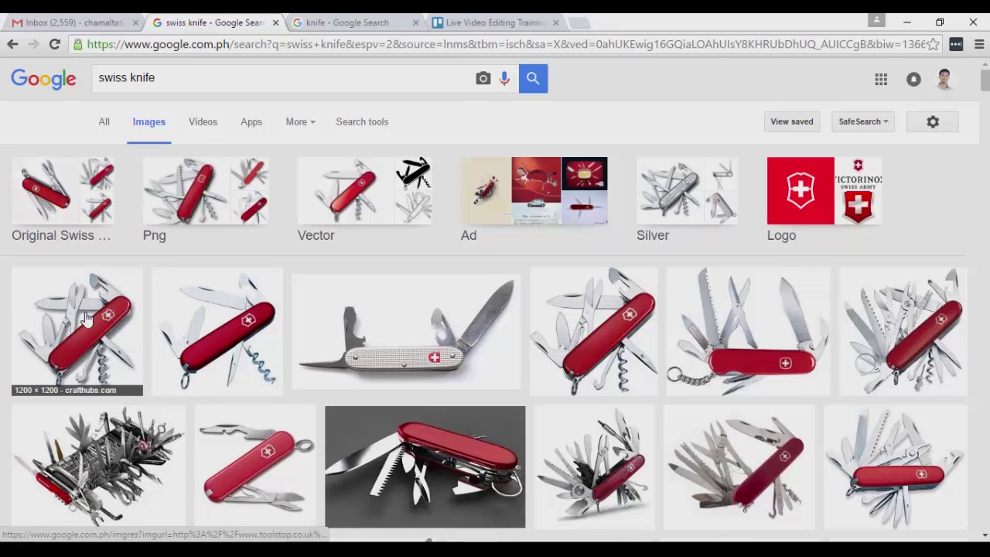
{"action": "key", "text": "ctrl+Tab"}
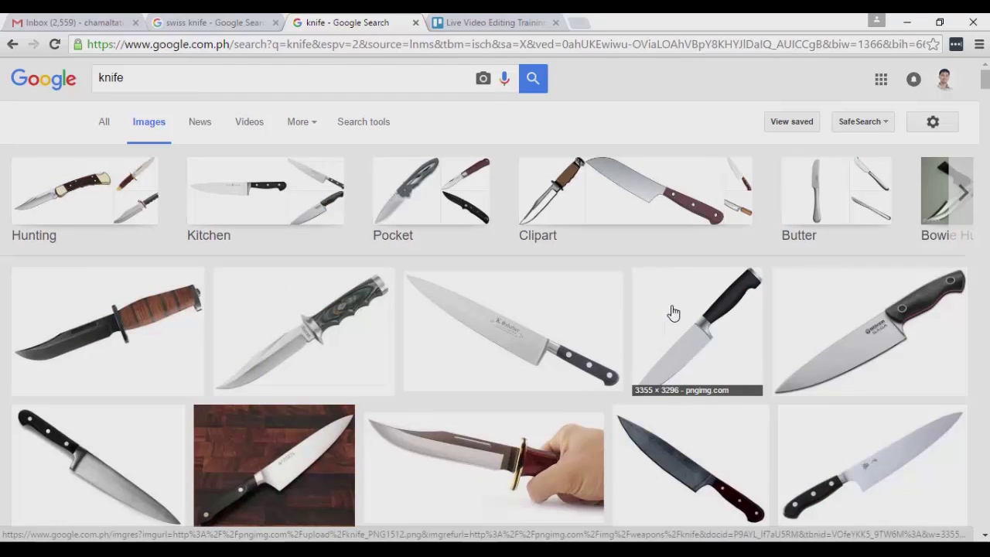
{"action": "scroll", "coordinate": [619, 321], "scroll_direction": "down", "scroll_amount": 1}
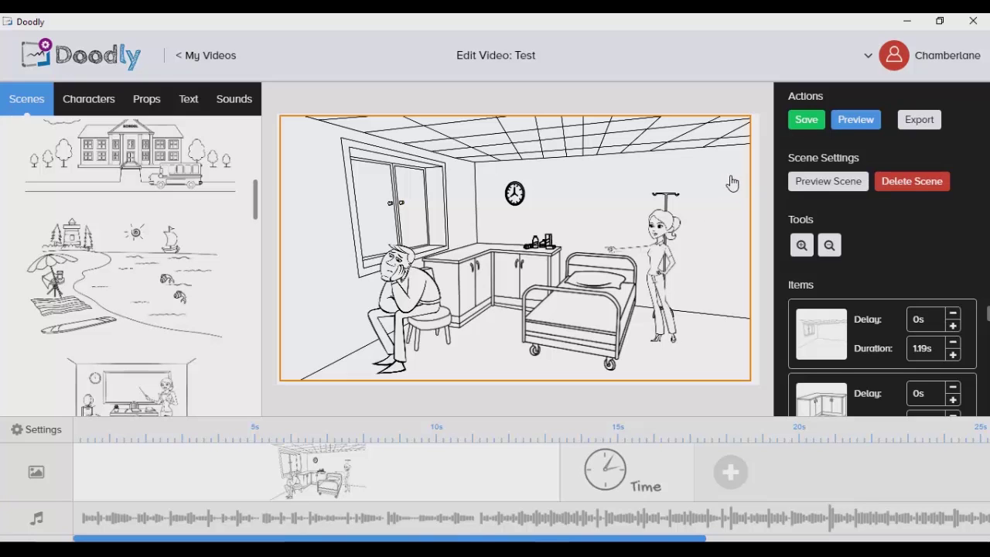
Play a preview of the Test video in Doodly's editor.
{"action": "left_click", "coordinate": [855, 121]}
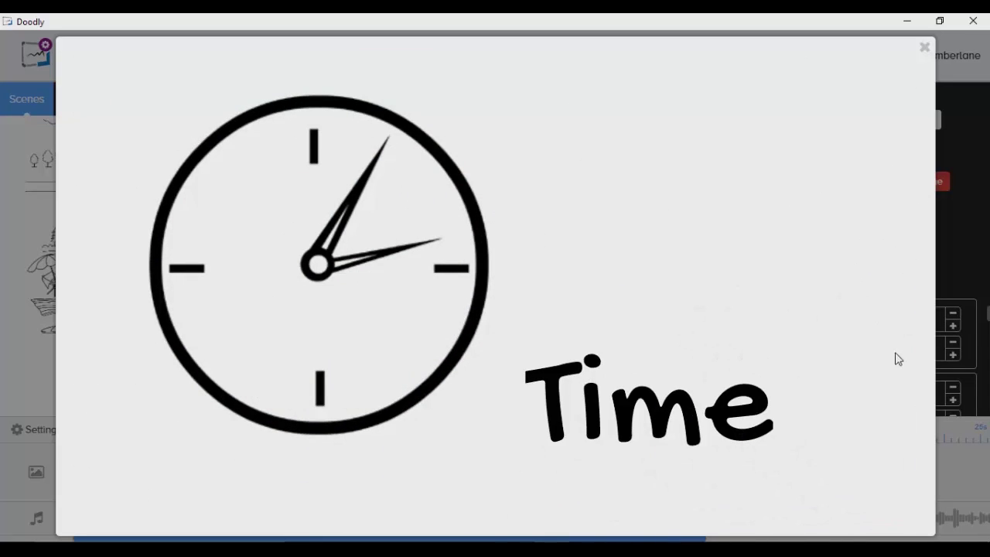
{"action": "left_click", "coordinate": [925, 47]}
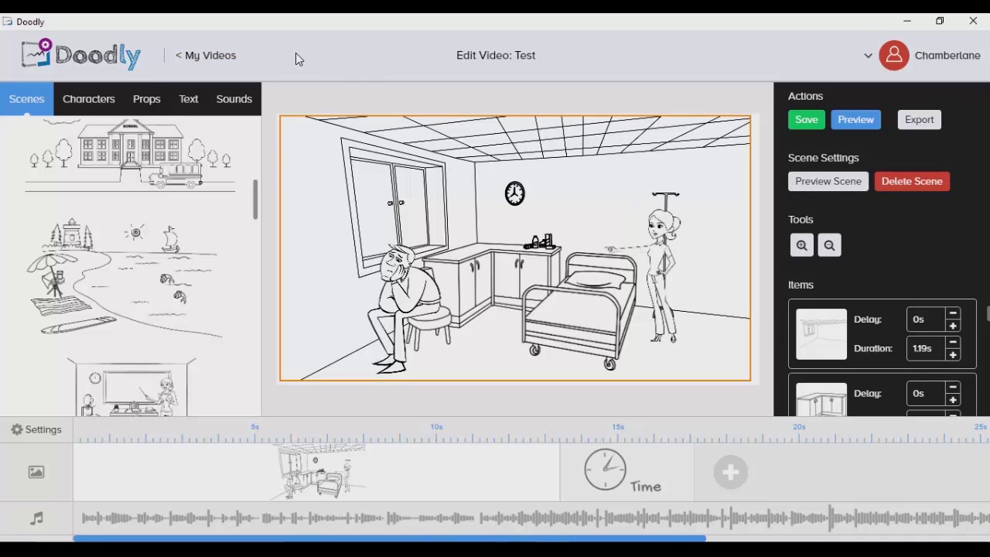
Leave Test without saving and create a Whiteboard-style video named 'Demo'.
{"action": "left_click", "coordinate": [209, 57]}
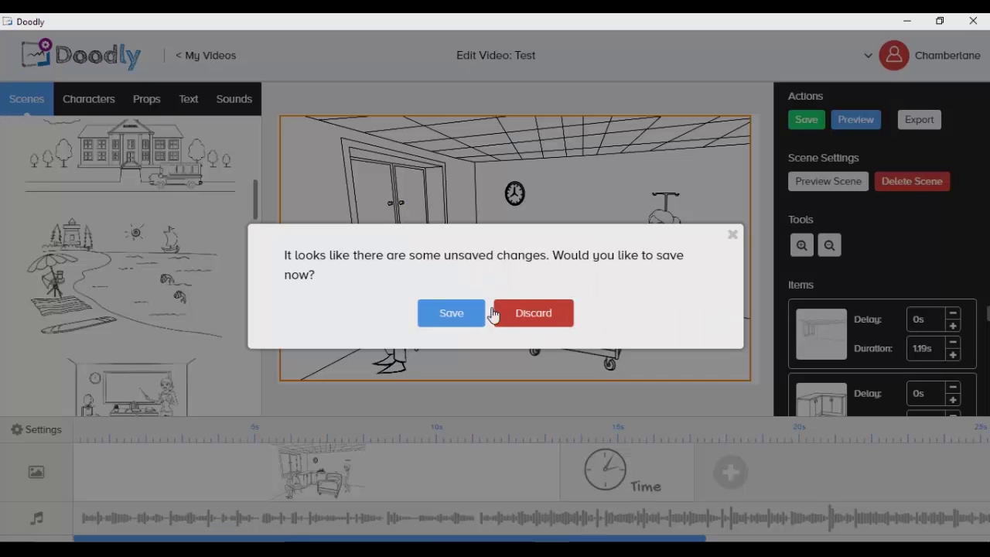
{"action": "left_click", "coordinate": [533, 315]}
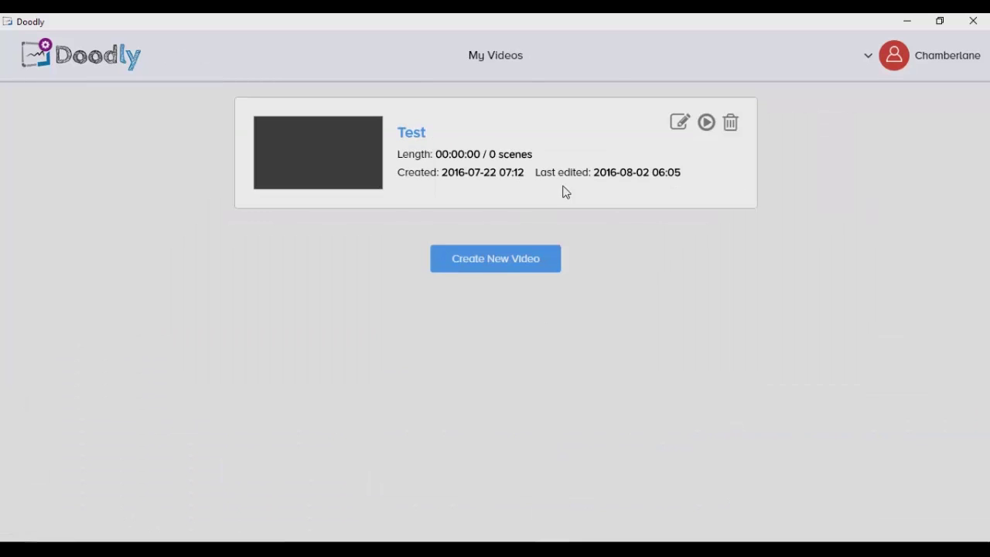
{"action": "left_click", "coordinate": [521, 264]}
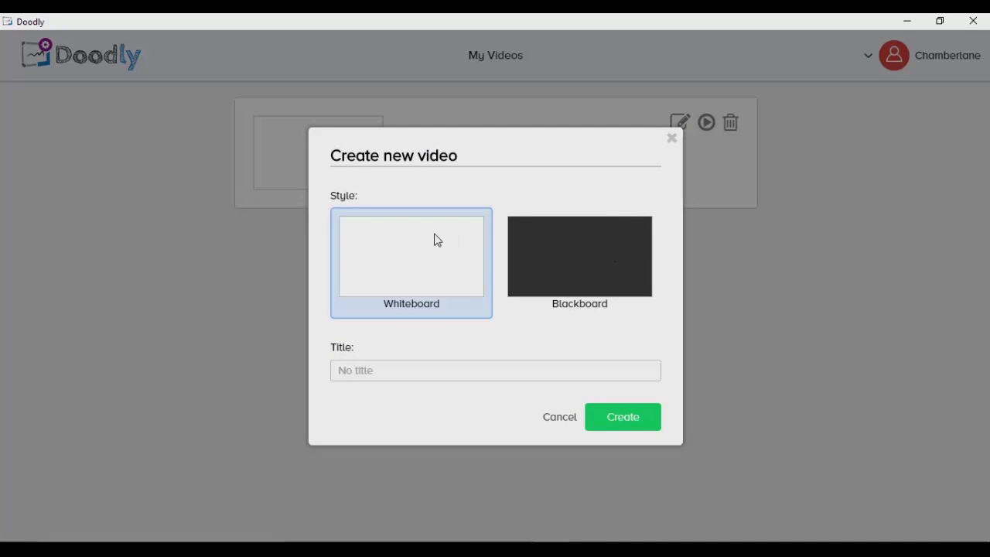
{"action": "left_click", "coordinate": [599, 254]}
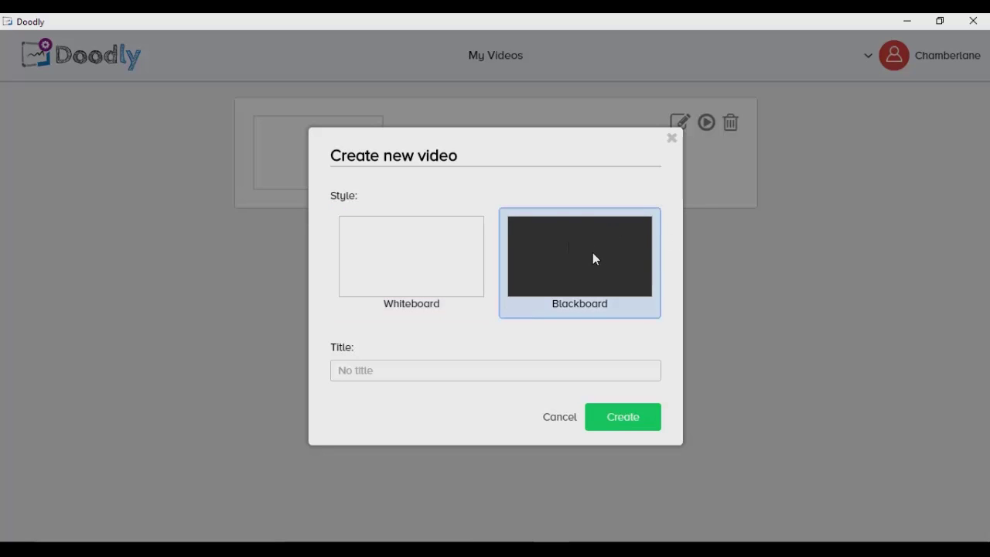
{"action": "left_click", "coordinate": [473, 240]}
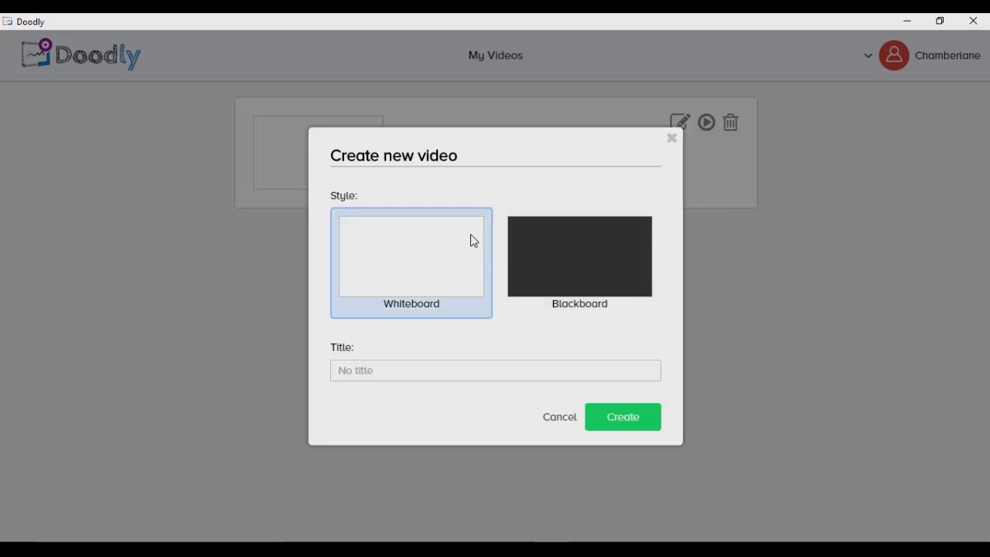
{"action": "left_click", "coordinate": [404, 372]}
{"action": "type", "text": "Demo"}
{"action": "left_click", "coordinate": [640, 422]}
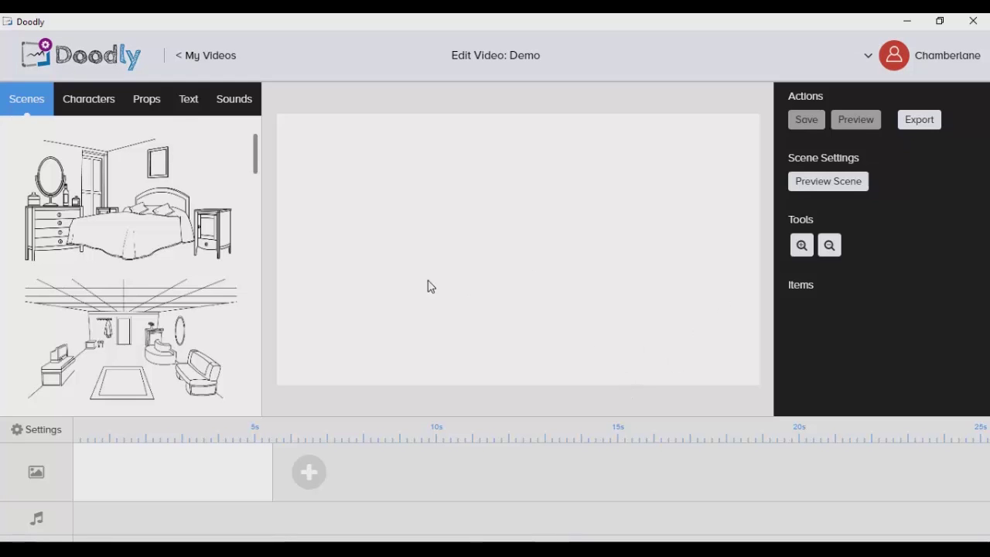
Browse the character list, then open and close the Add new character dialog.
{"action": "scroll", "coordinate": [224, 158], "scroll_direction": "down", "scroll_amount": 3}
{"action": "scroll", "coordinate": [229, 163], "scroll_direction": "up", "scroll_amount": 3}
{"action": "scroll", "coordinate": [229, 163], "scroll_direction": "down", "scroll_amount": 10}
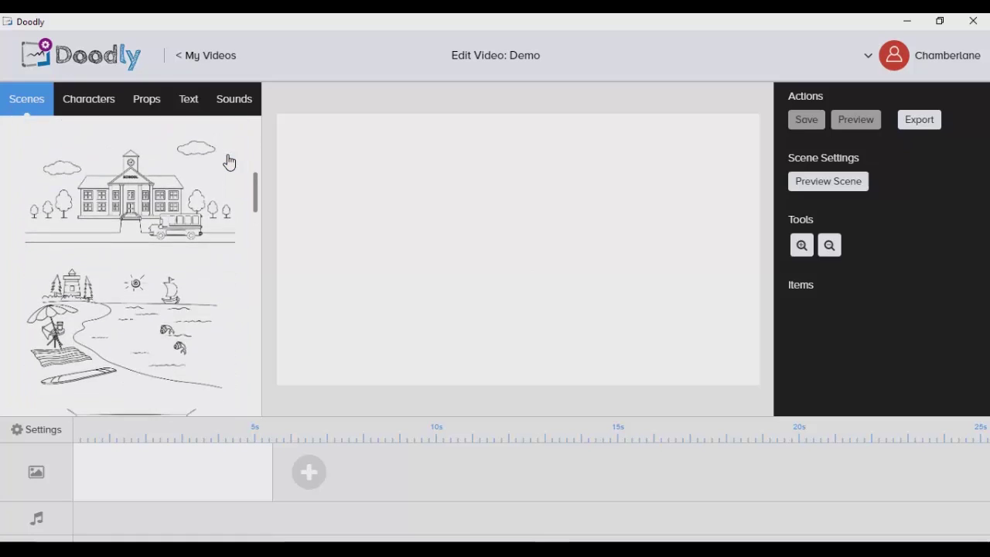
{"action": "scroll", "coordinate": [229, 162], "scroll_direction": "down", "scroll_amount": 12}
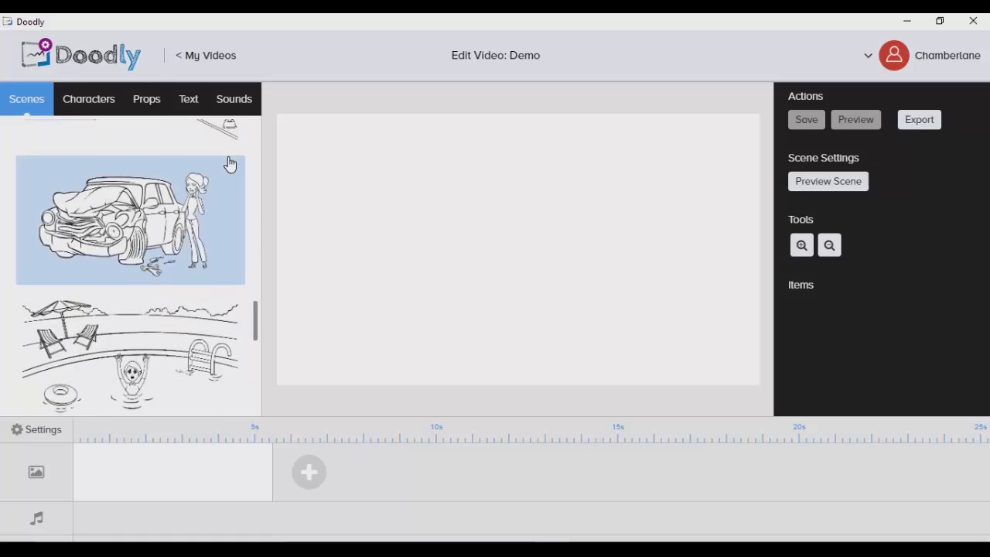
{"action": "scroll", "coordinate": [229, 164], "scroll_direction": "up", "scroll_amount": 20}
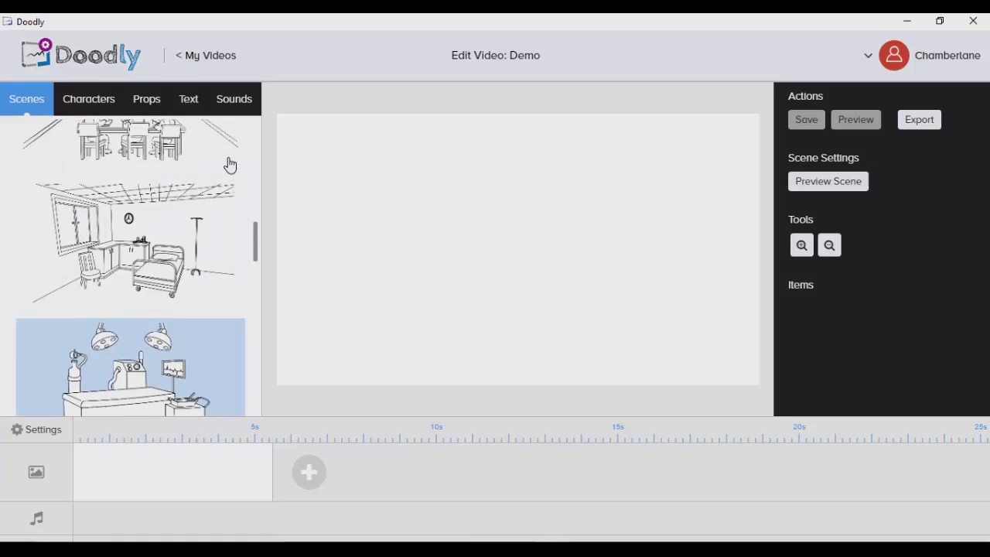
{"action": "left_click", "coordinate": [86, 102]}
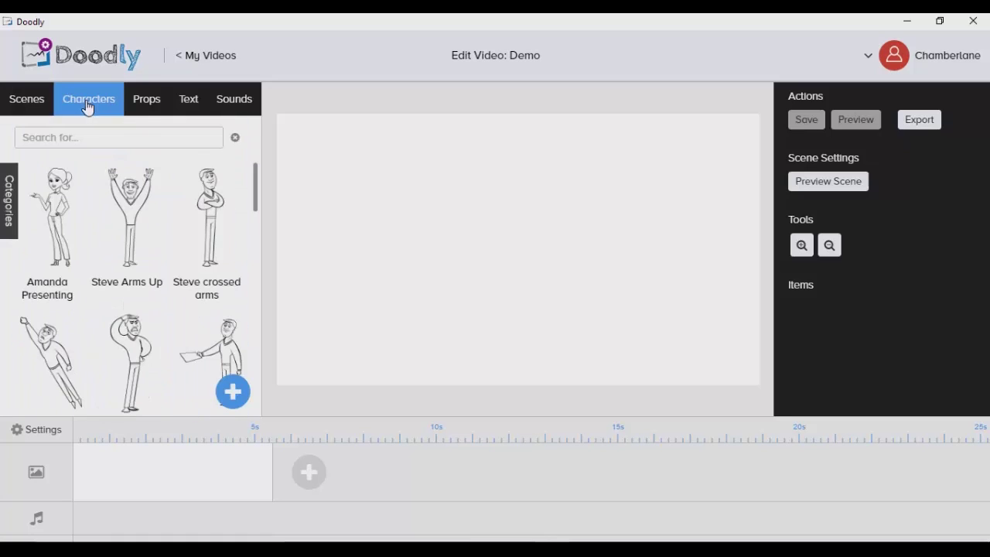
{"action": "scroll", "coordinate": [240, 182], "scroll_direction": "down", "scroll_amount": 20}
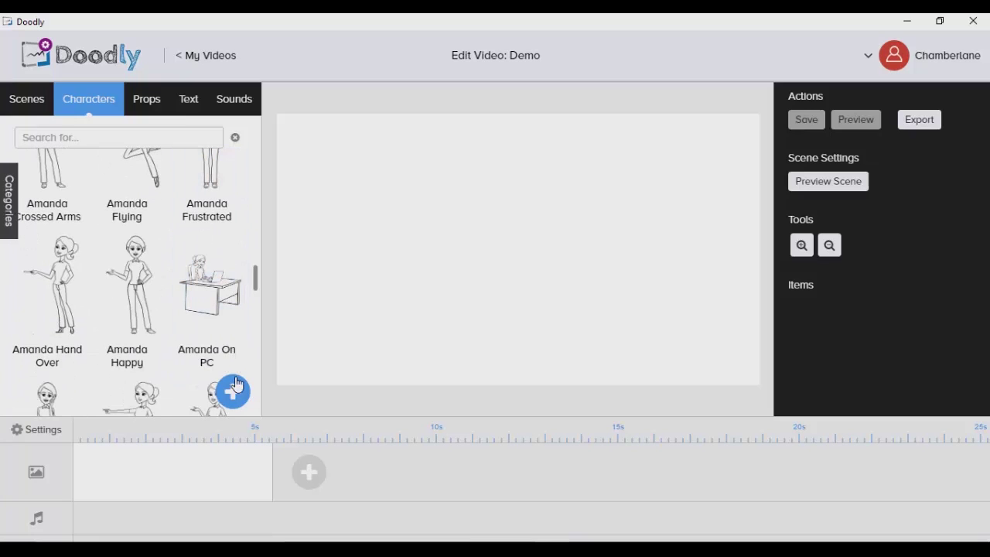
{"action": "left_click", "coordinate": [232, 391]}
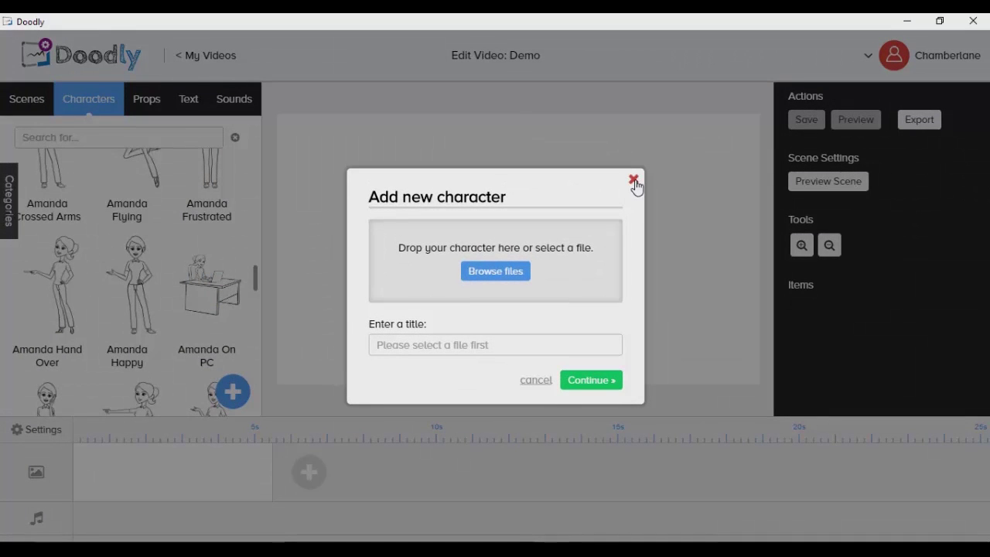
{"action": "left_click", "coordinate": [634, 180]}
Browse the props, text styles and sounds, opening and closing the Add new prop and sound dialogs.
{"action": "left_click", "coordinate": [155, 104]}
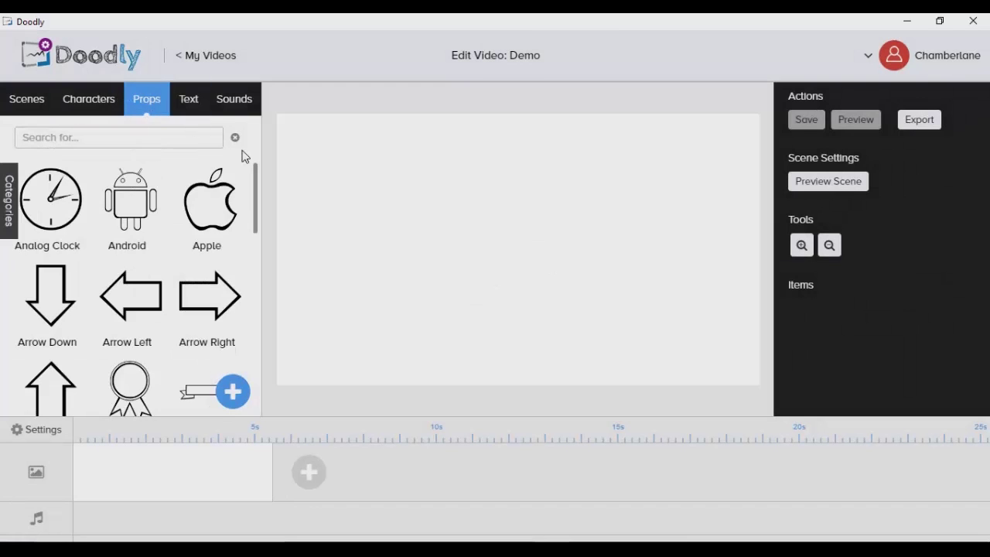
{"action": "scroll", "coordinate": [247, 170], "scroll_direction": "down", "scroll_amount": 6}
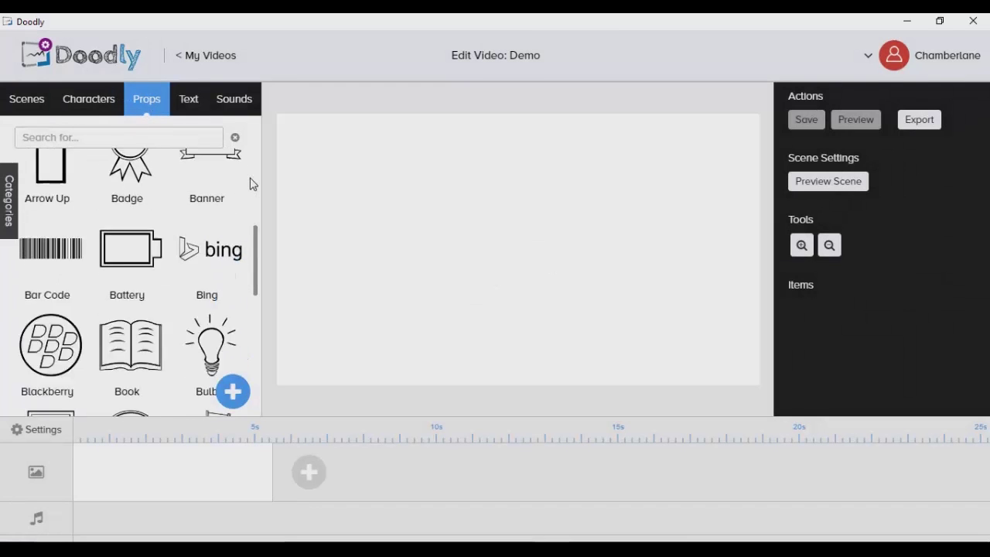
{"action": "left_click", "coordinate": [233, 392]}
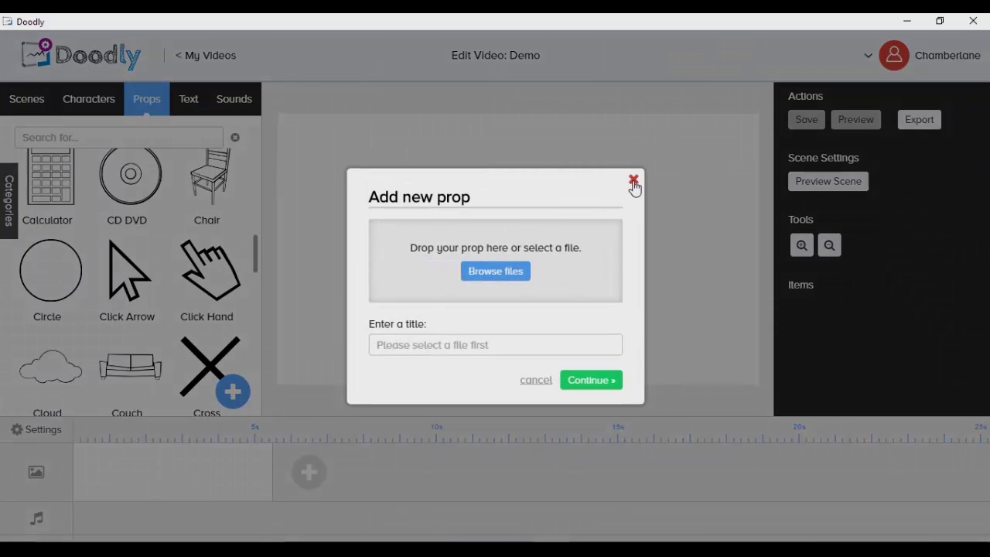
{"action": "left_click", "coordinate": [633, 183]}
{"action": "left_click", "coordinate": [189, 100]}
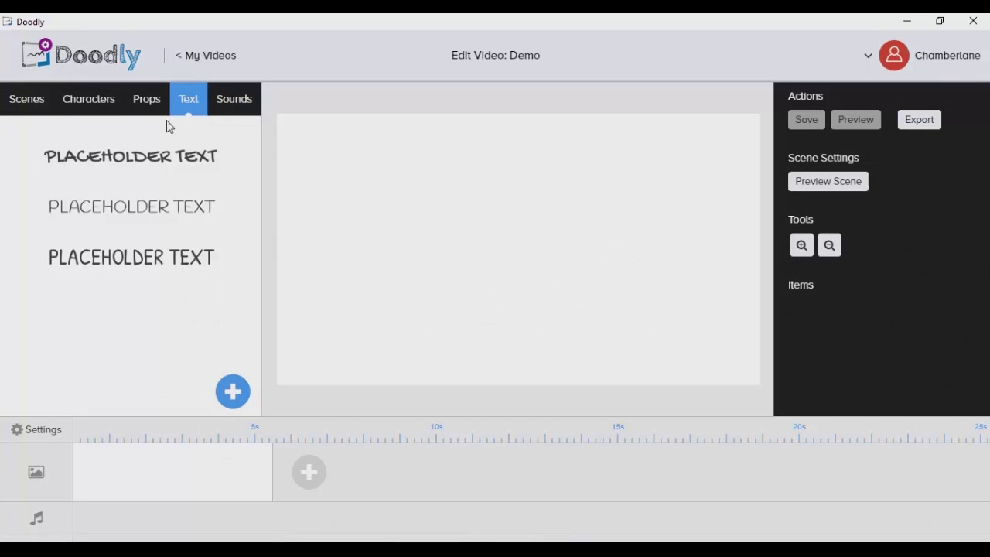
{"action": "left_click", "coordinate": [234, 101]}
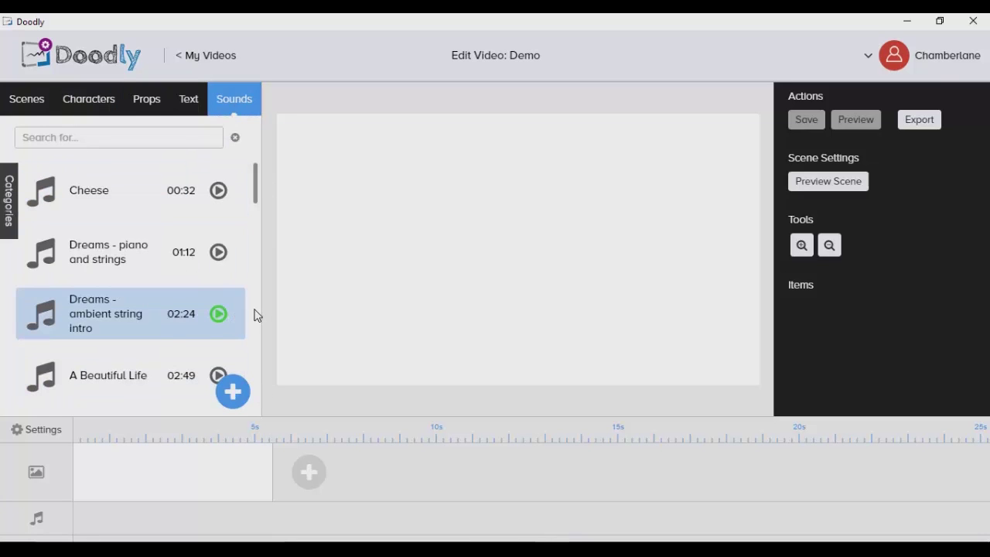
{"action": "left_click", "coordinate": [232, 392]}
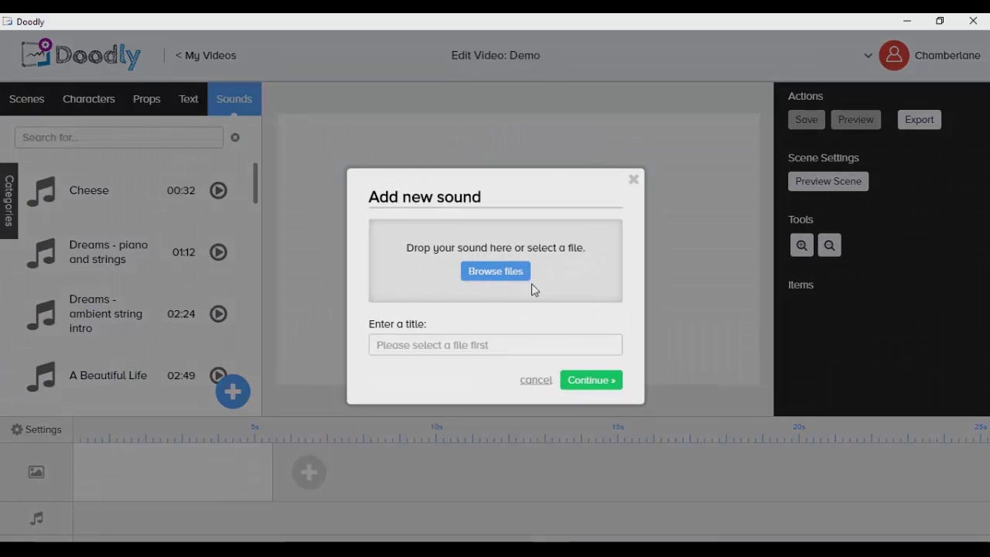
{"action": "left_click", "coordinate": [633, 180]}
Place the hospital room scene from the Scenes library onto the canvas.
{"action": "left_click", "coordinate": [29, 100]}
{"action": "scroll", "coordinate": [222, 235], "scroll_direction": "down", "scroll_amount": 1}
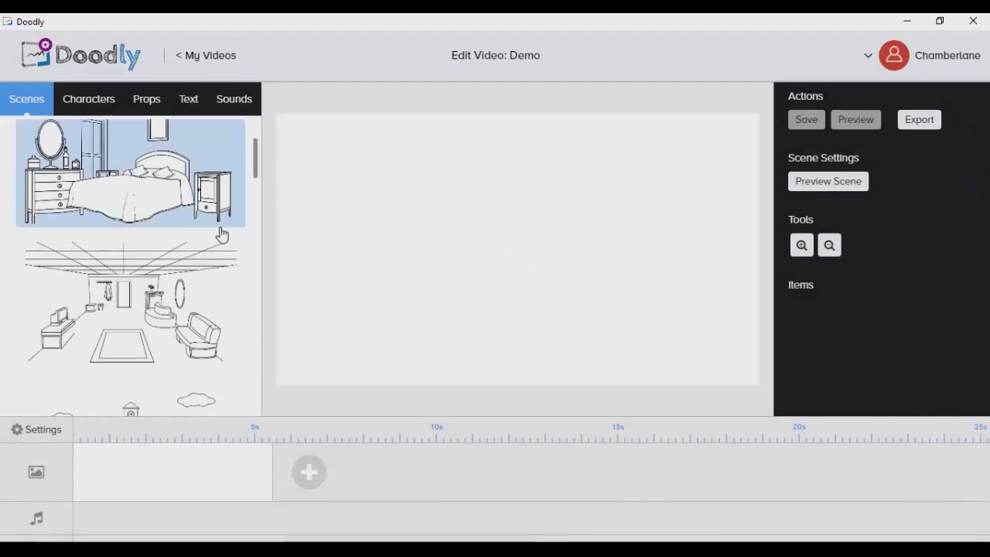
{"action": "scroll", "coordinate": [222, 235], "scroll_direction": "down", "scroll_amount": 1}
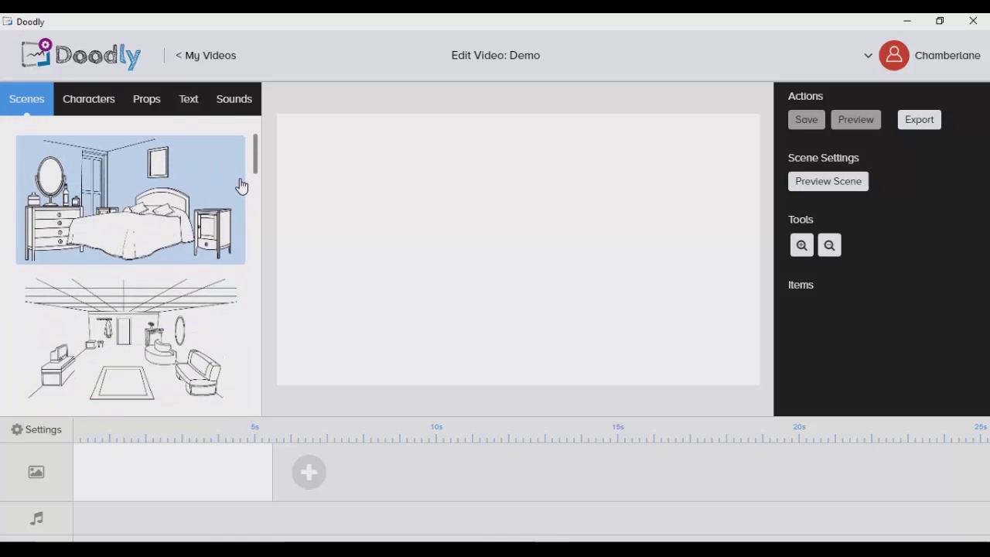
{"action": "scroll", "coordinate": [239, 189], "scroll_direction": "down", "scroll_amount": 5}
{"action": "scroll", "coordinate": [194, 302], "scroll_direction": "down", "scroll_amount": 2}
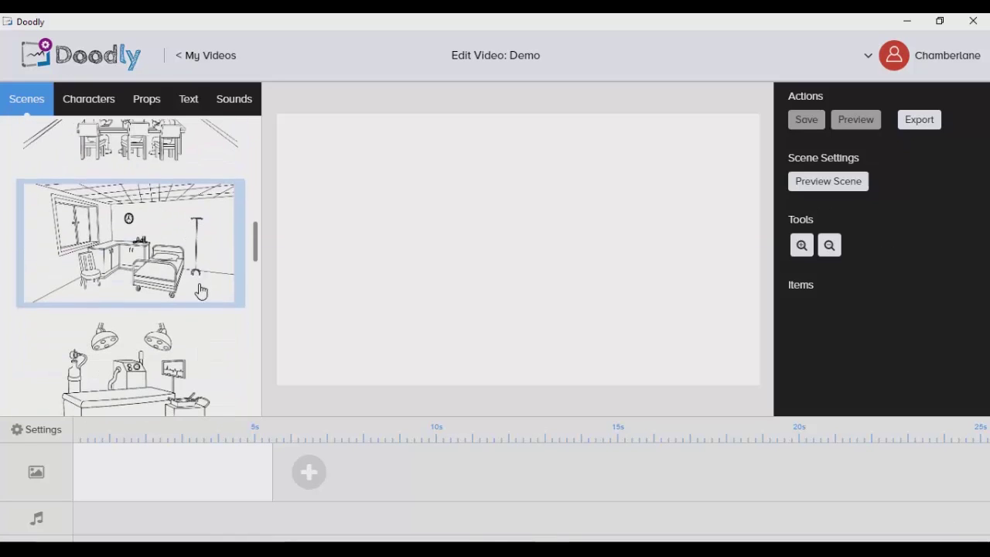
{"action": "left_click_drag", "start_coordinate": [241, 234], "coordinate": [490, 224]}
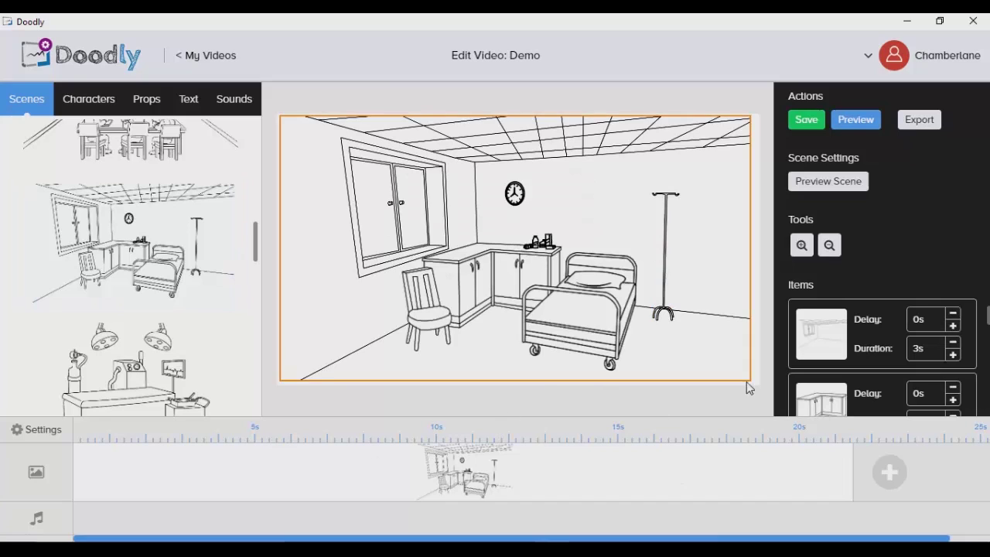
Shorten the hospital clip on the timeline and bring up the character library.
{"action": "scroll", "coordinate": [967, 338], "scroll_direction": "down", "scroll_amount": 1}
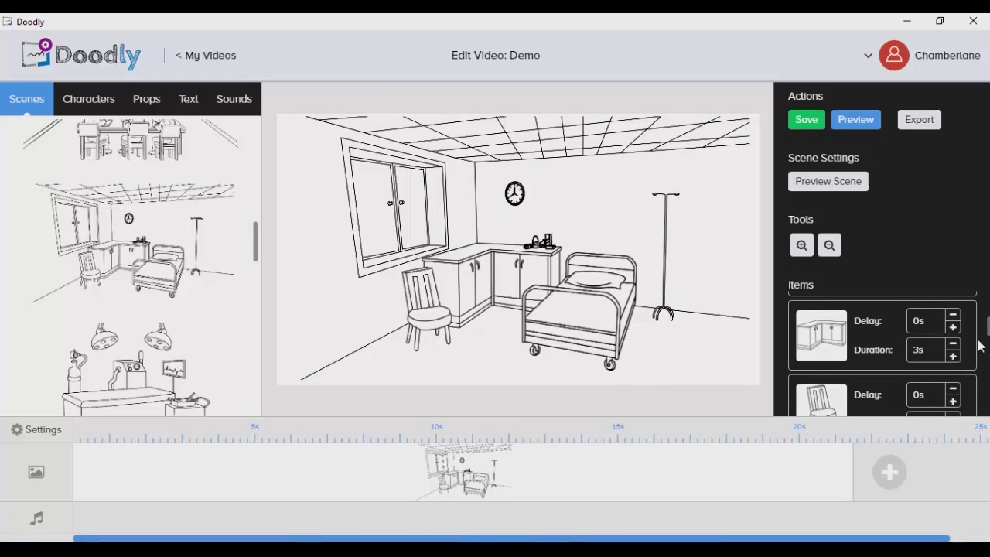
{"action": "left_click_drag", "start_coordinate": [854, 462], "coordinate": [437, 448]}
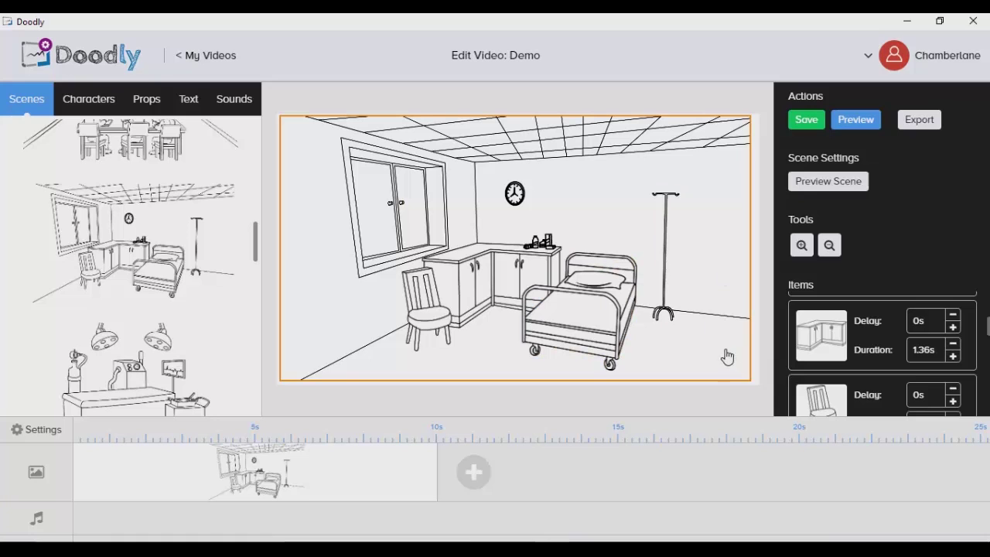
{"action": "left_click", "coordinate": [80, 105]}
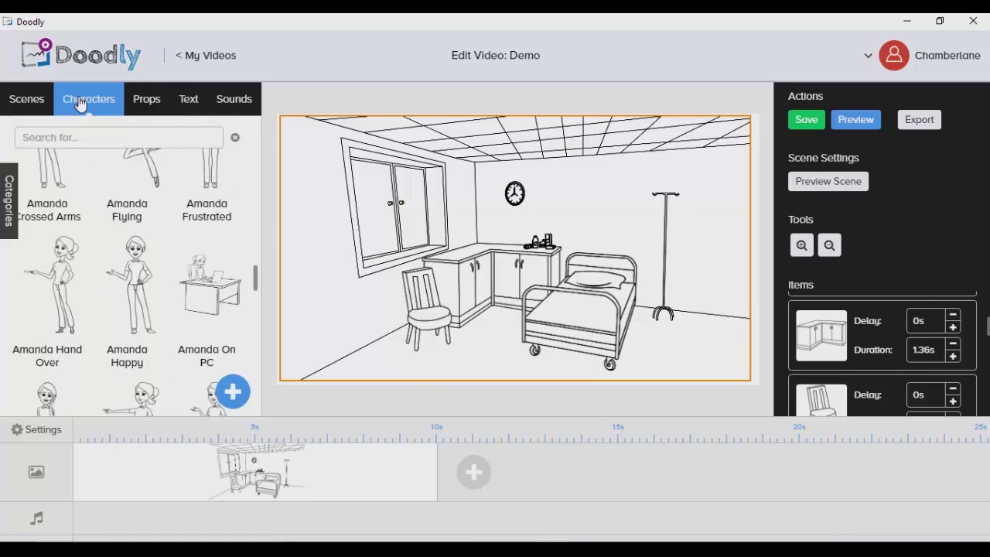
{"action": "scroll", "coordinate": [222, 244], "scroll_direction": "down", "scroll_amount": 4}
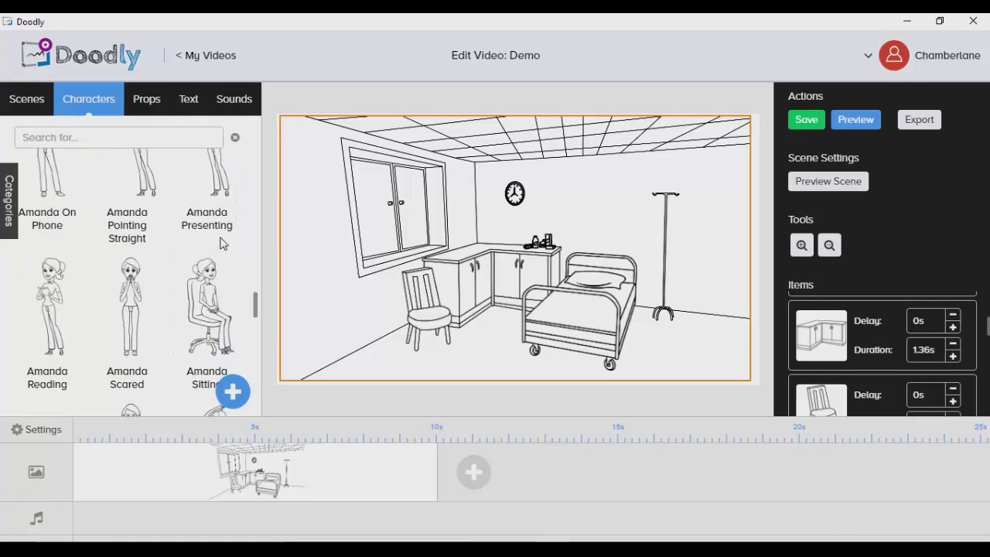
Add Steve Thinking to the hospital room, shrink him and seat him on the chair by the window.
{"action": "scroll", "coordinate": [222, 244], "scroll_direction": "up", "scroll_amount": 3}
{"action": "scroll", "coordinate": [222, 244], "scroll_direction": "down", "scroll_amount": 10}
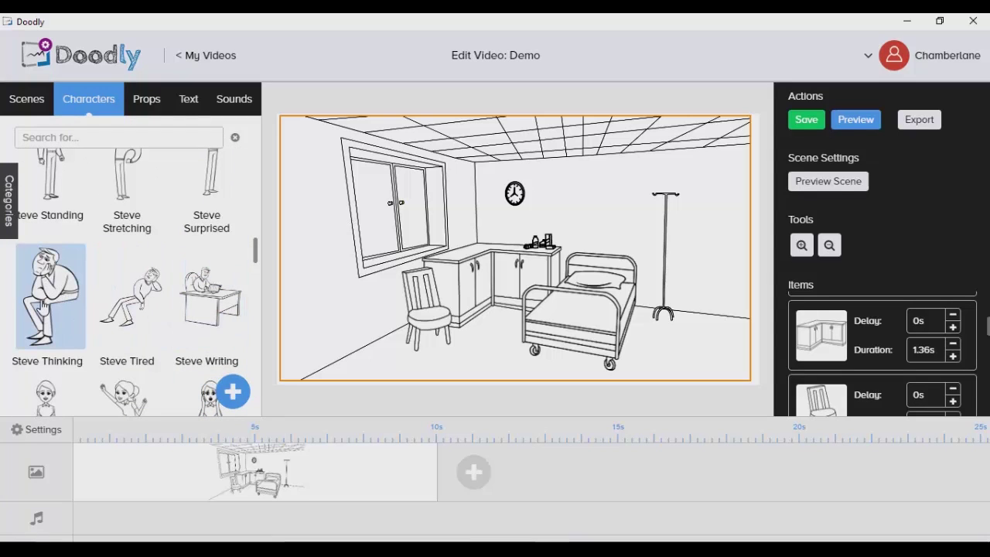
{"action": "left_click_drag", "start_coordinate": [58, 276], "coordinate": [499, 247]}
{"action": "left_click_drag", "start_coordinate": [450, 206], "coordinate": [433, 228]}
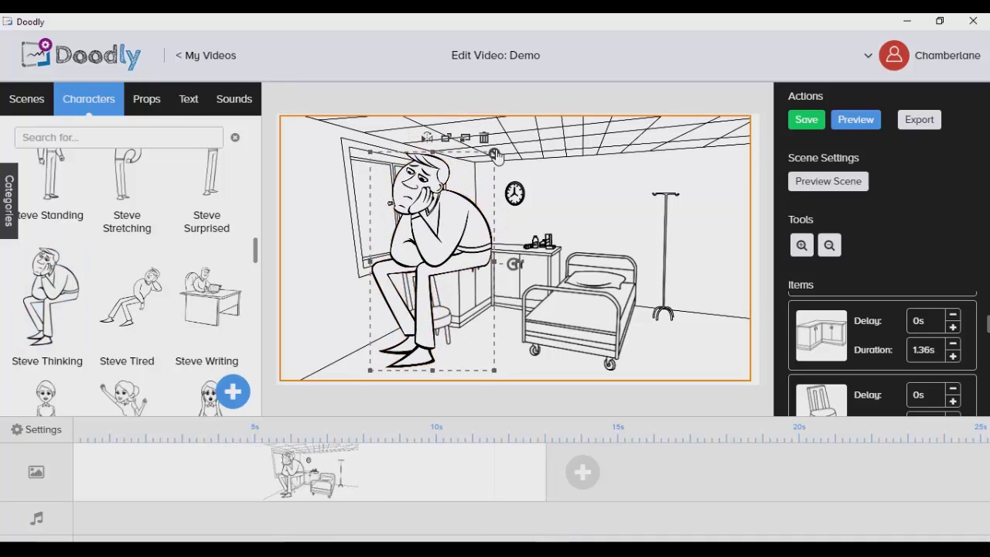
{"action": "left_click_drag", "start_coordinate": [499, 166], "coordinate": [358, 198]}
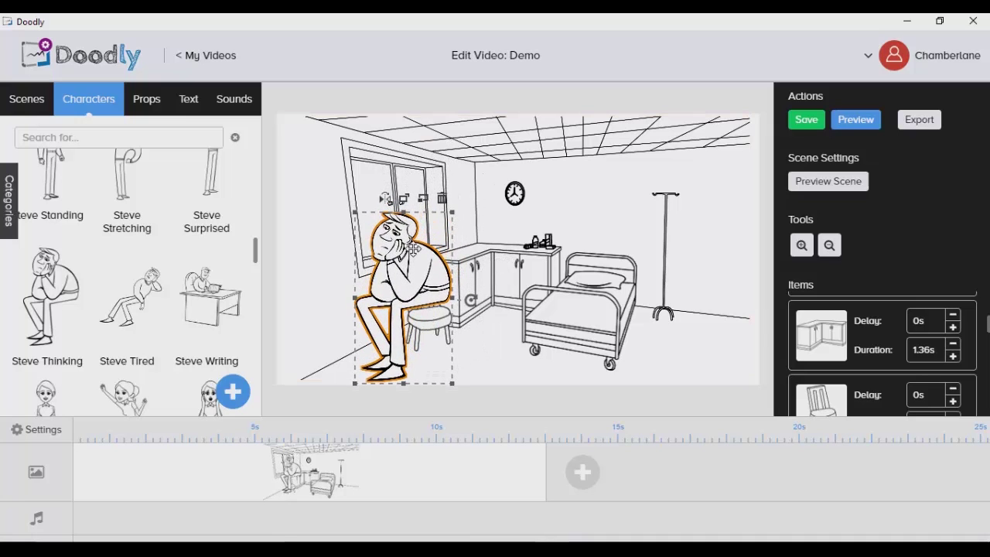
{"action": "key", "text": "ctrl+z"}
{"action": "left_click_drag", "start_coordinate": [401, 253], "coordinate": [406, 267]}
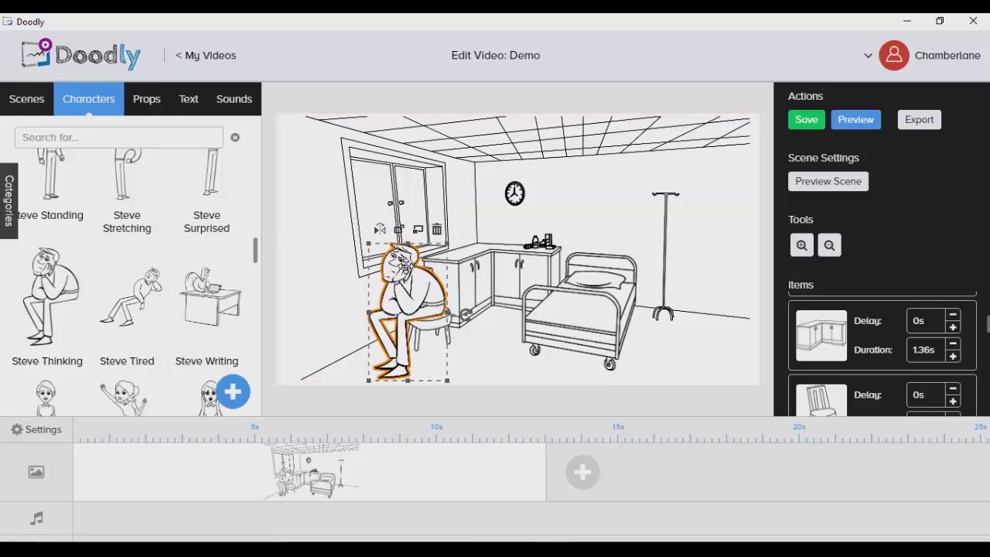
{"action": "left_click", "coordinate": [348, 95]}
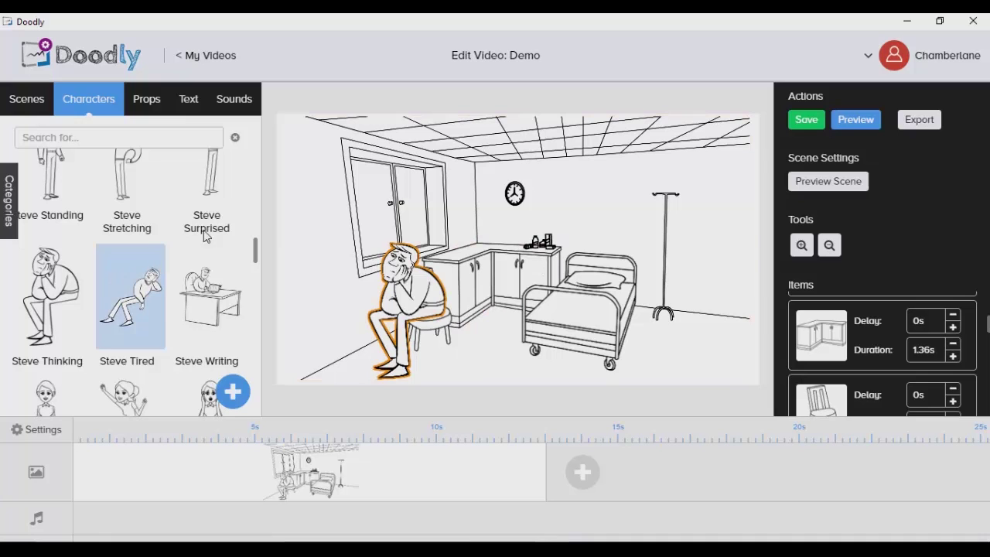
{"action": "scroll", "coordinate": [178, 206], "scroll_direction": "up", "scroll_amount": 5}
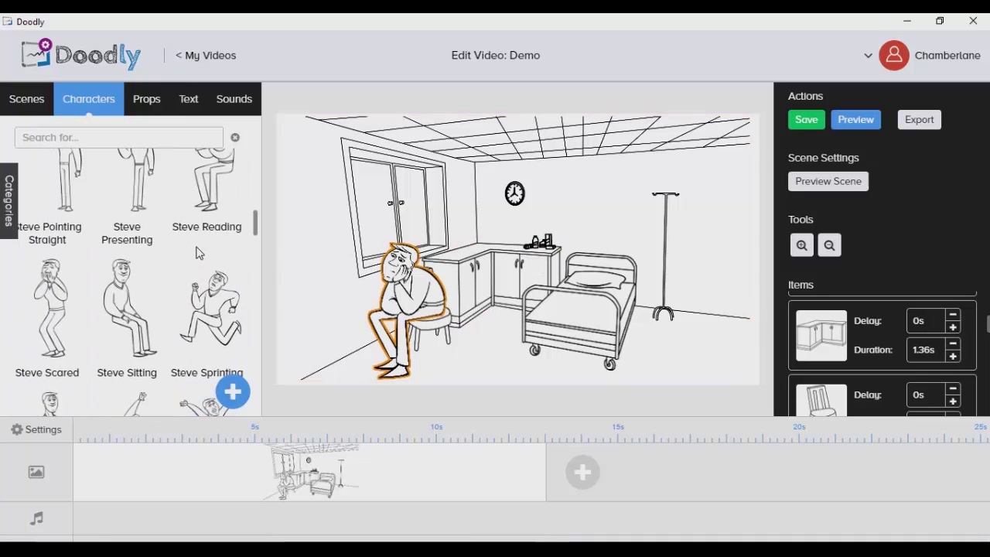
{"action": "scroll", "coordinate": [193, 251], "scroll_direction": "down", "scroll_amount": 6}
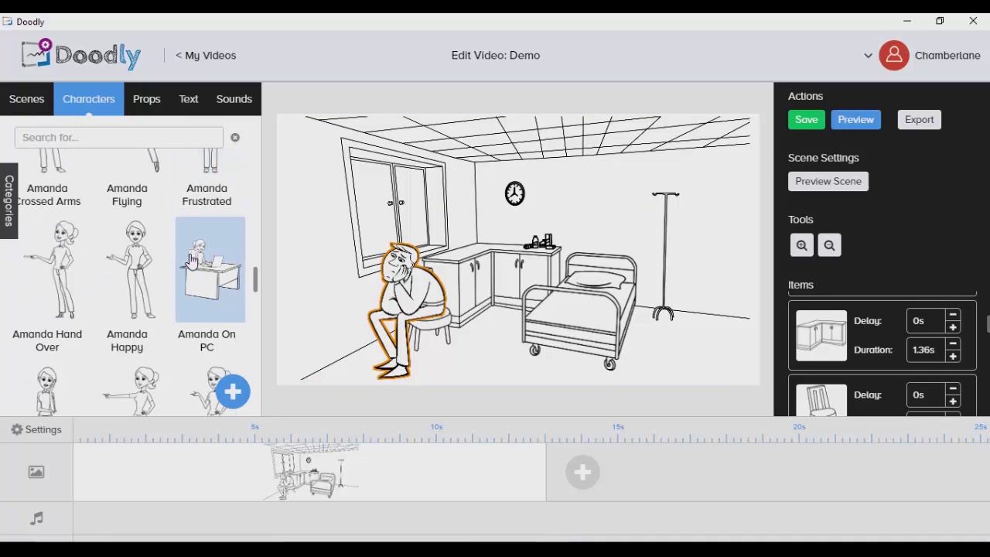
{"action": "scroll", "coordinate": [193, 259], "scroll_direction": "down", "scroll_amount": 2}
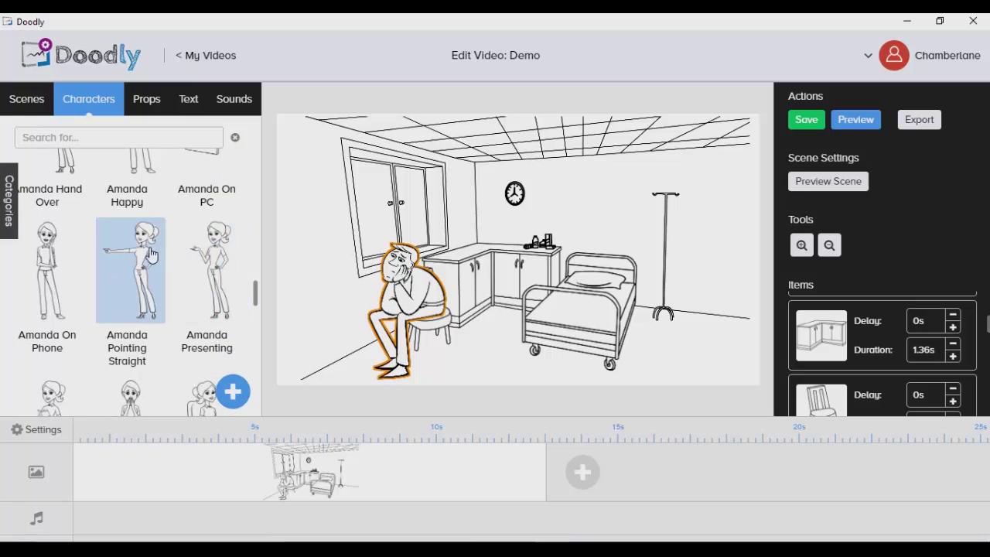
Add Amanda Pointing Straight beside the bed on the right, slightly smaller, pointing toward Steve.
{"action": "left_click_drag", "start_coordinate": [123, 249], "coordinate": [660, 246]}
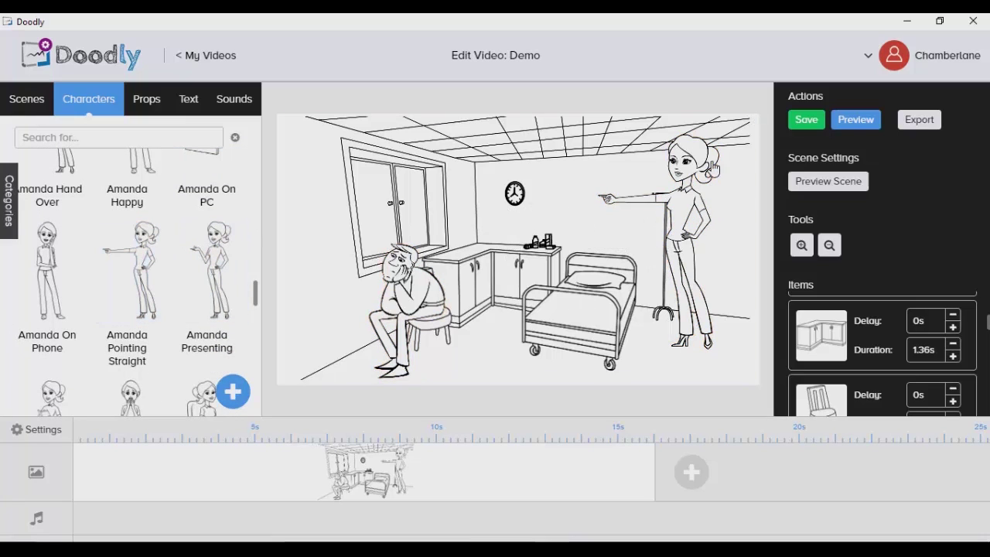
{"action": "left_click", "coordinate": [723, 147]}
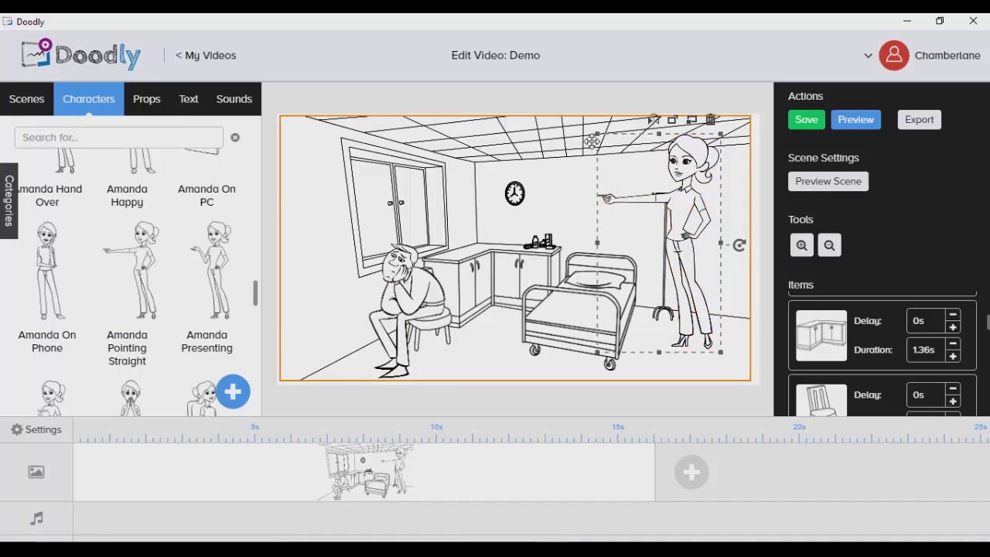
{"action": "left_click_drag", "start_coordinate": [598, 137], "coordinate": [663, 178]}
{"action": "left_click", "coordinate": [660, 185]}
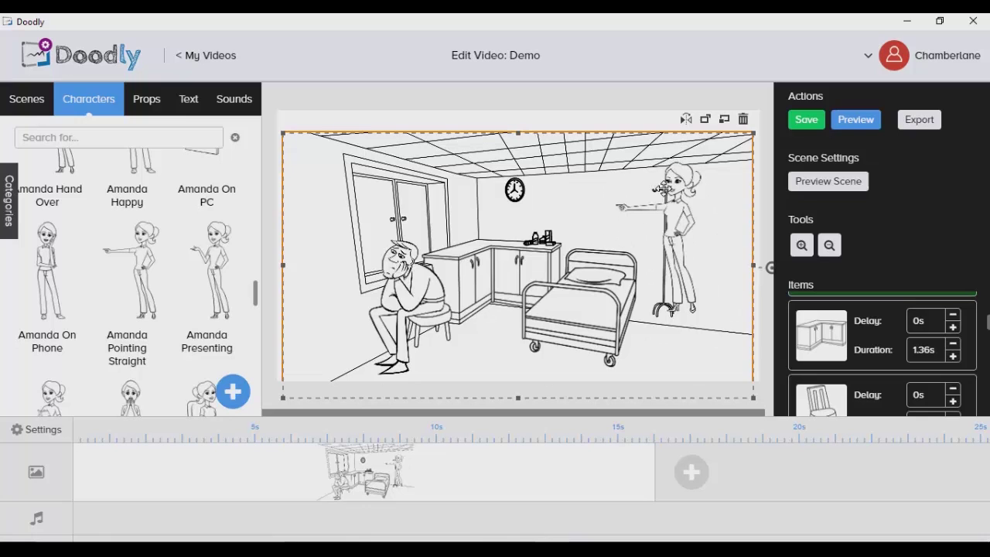
{"action": "left_click_drag", "start_coordinate": [657, 197], "coordinate": [586, 177]}
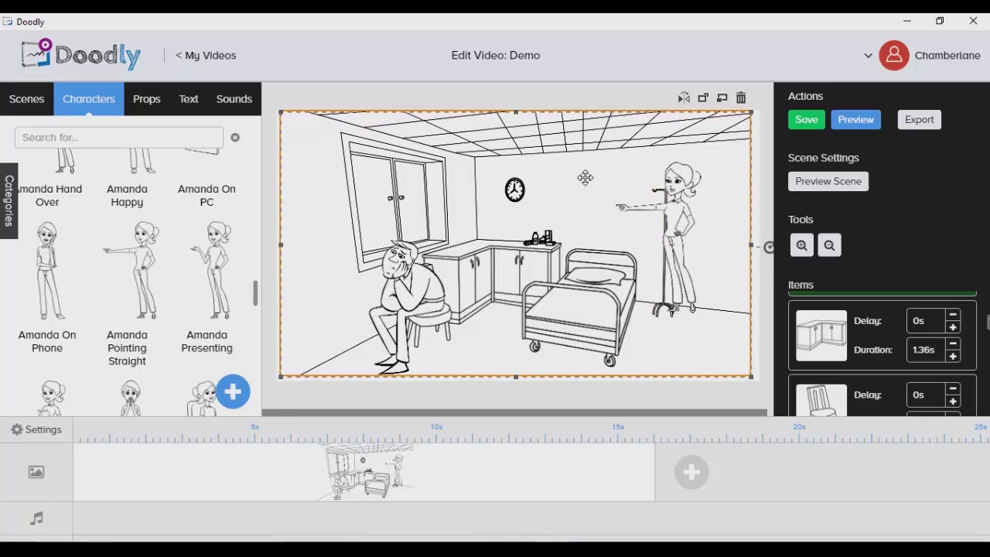
{"action": "left_click_drag", "start_coordinate": [679, 190], "coordinate": [673, 213]}
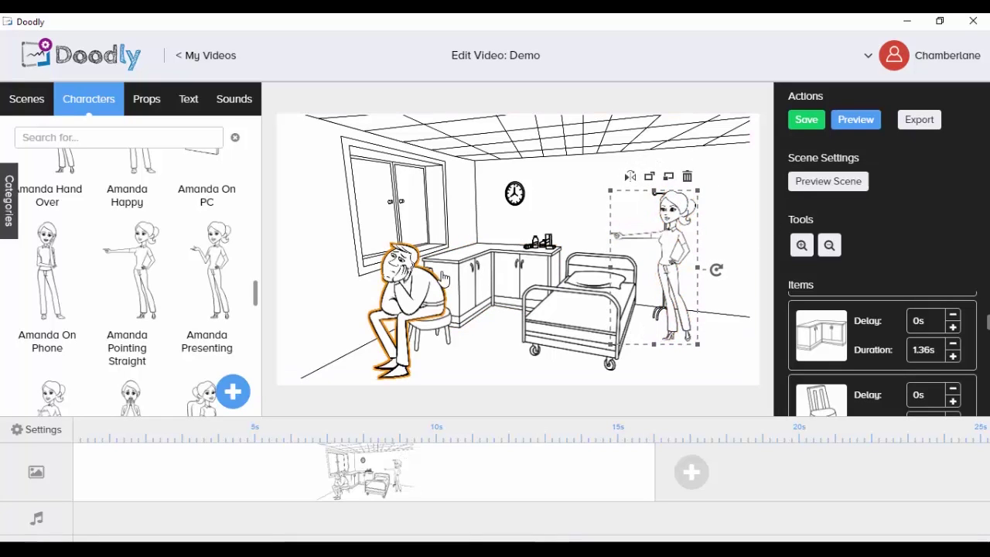
{"action": "left_click", "coordinate": [727, 106]}
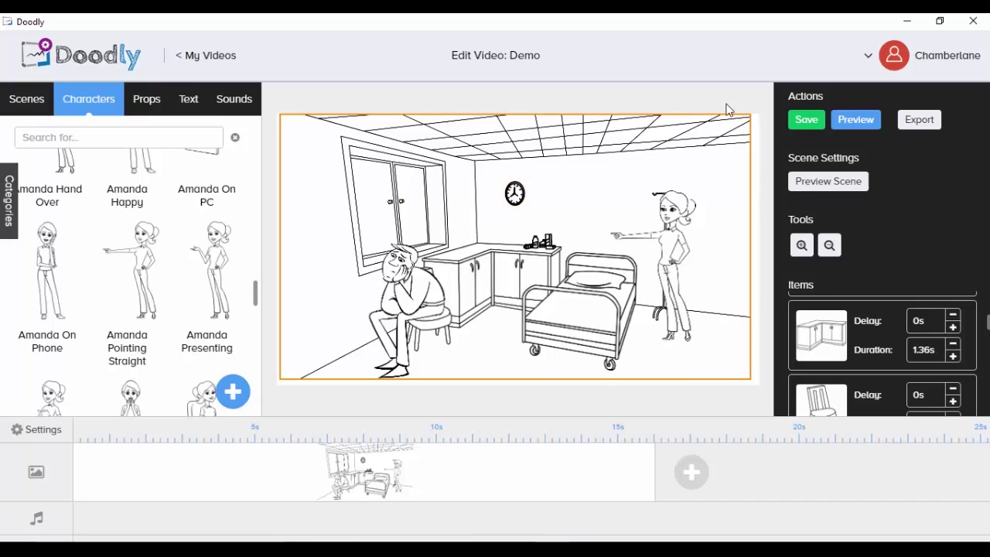
{"action": "left_click", "coordinate": [673, 246]}
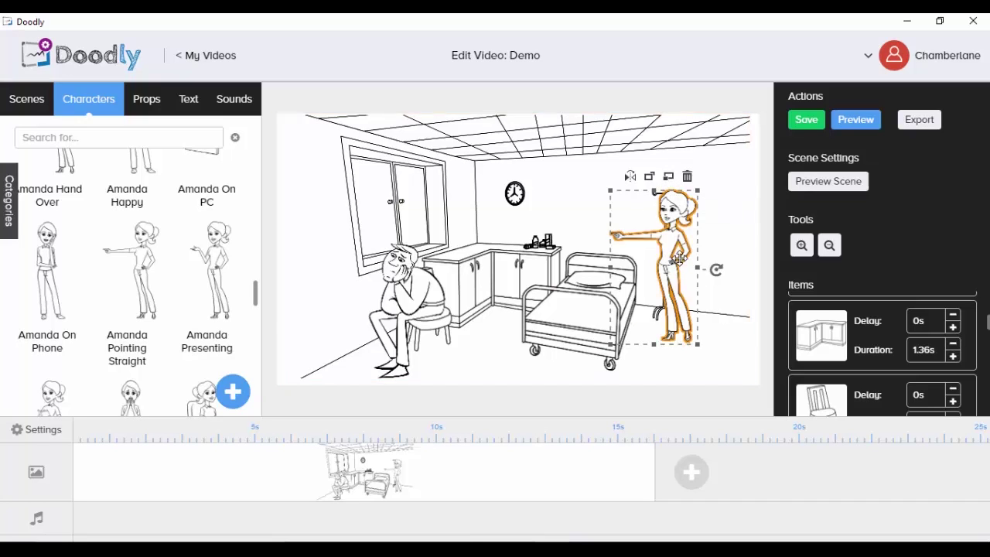
Bring Amanda in front of the room background, then shorten the hospital clip to about 10.5 seconds.
{"action": "left_click", "coordinate": [654, 182]}
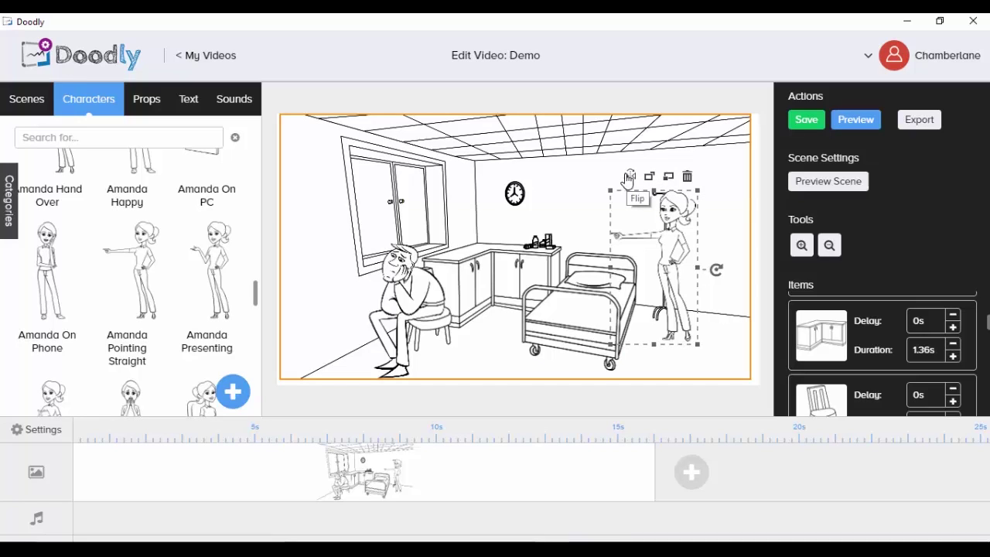
{"action": "left_click", "coordinate": [730, 94]}
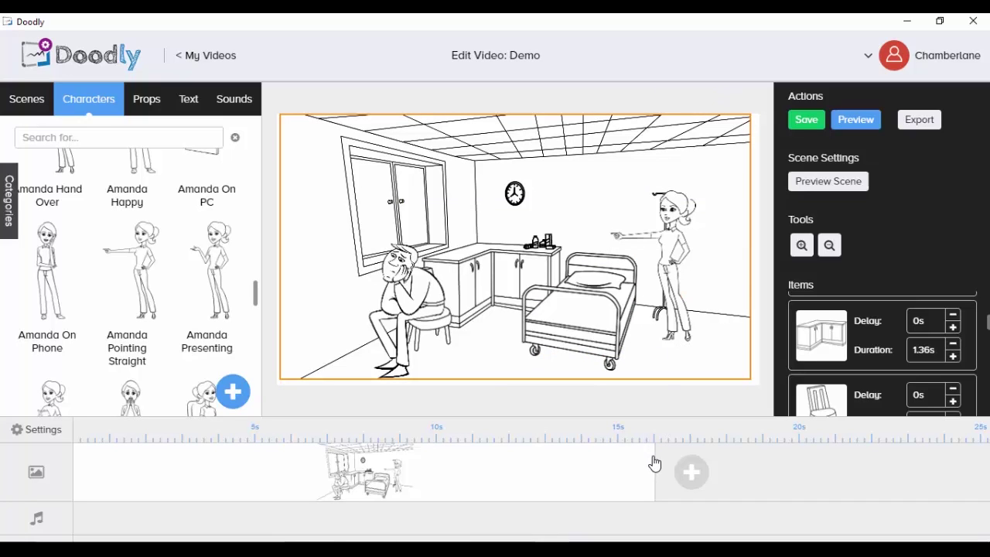
{"action": "left_click_drag", "start_coordinate": [656, 454], "coordinate": [436, 473]}
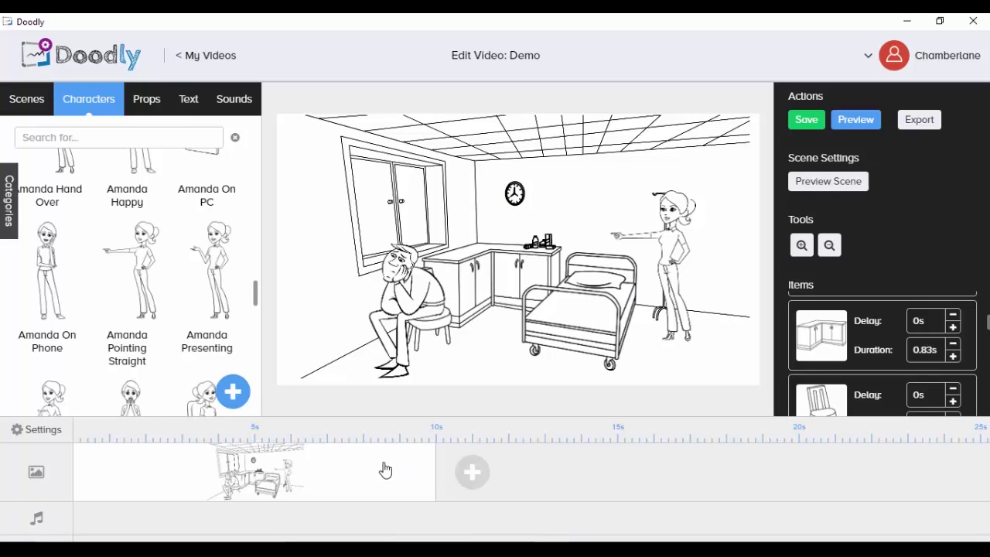
Add a new empty scene after the hospital scene.
{"action": "left_click", "coordinate": [470, 476]}
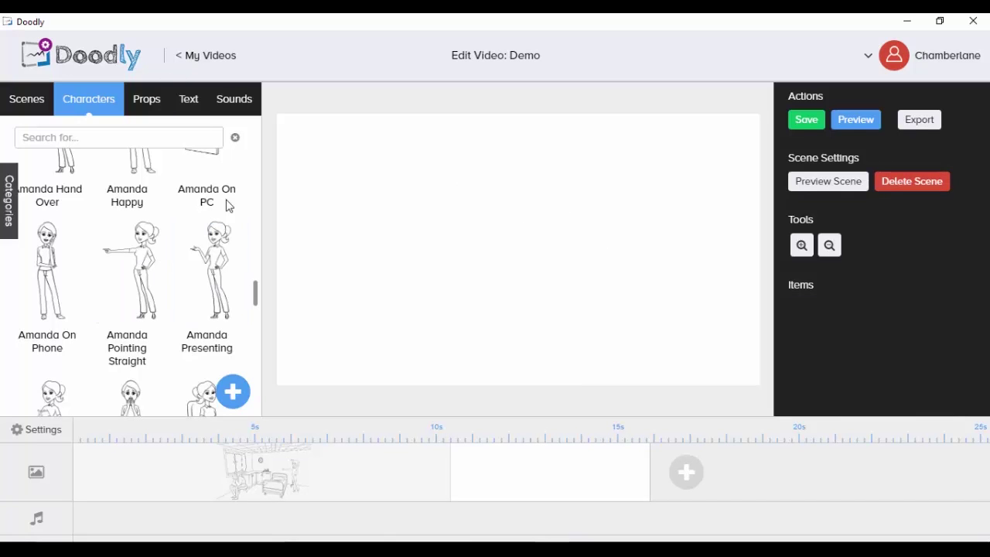
Add an Analog Clock prop to the new scene, enlarged and placed on the left.
{"action": "left_click", "coordinate": [140, 108]}
{"action": "scroll", "coordinate": [214, 271], "scroll_direction": "up", "scroll_amount": 5}
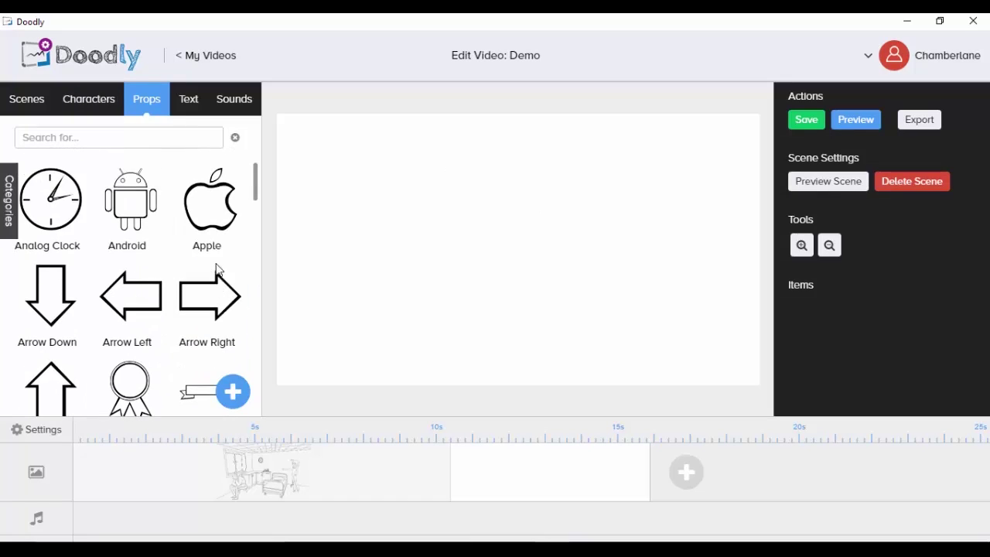
{"action": "left_click", "coordinate": [49, 198]}
{"action": "left_click_drag", "start_coordinate": [555, 259], "coordinate": [464, 209]}
{"action": "mouse_move", "coordinate": [483, 277]}
{"action": "left_mouse_down"}
{"action": "mouse_move", "coordinate": [508, 291]}
{"action": "mouse_move", "coordinate": [484, 279]}
{"action": "left_mouse_up"}
{"action": "left_click_drag", "start_coordinate": [413, 165], "coordinate": [406, 210]}
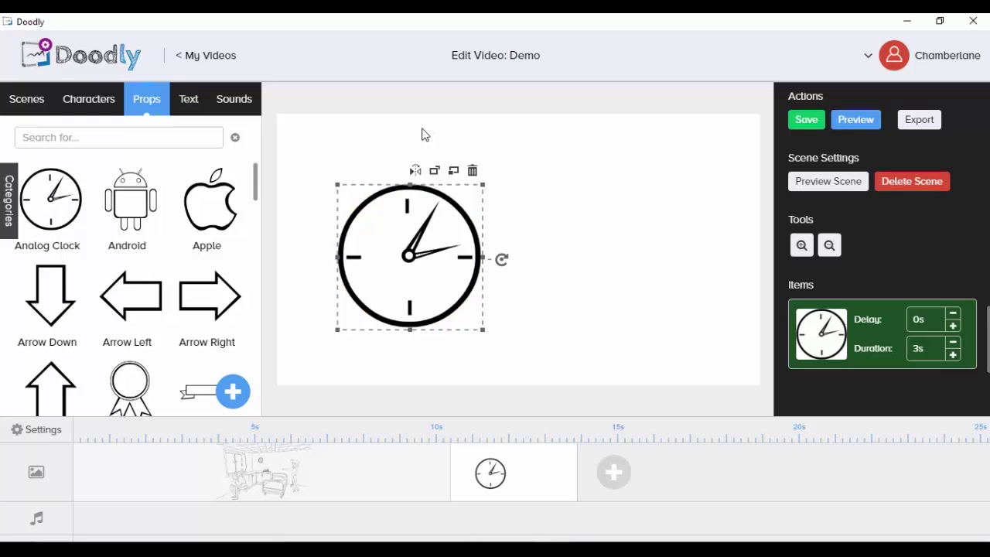
{"action": "left_click", "coordinate": [309, 163]}
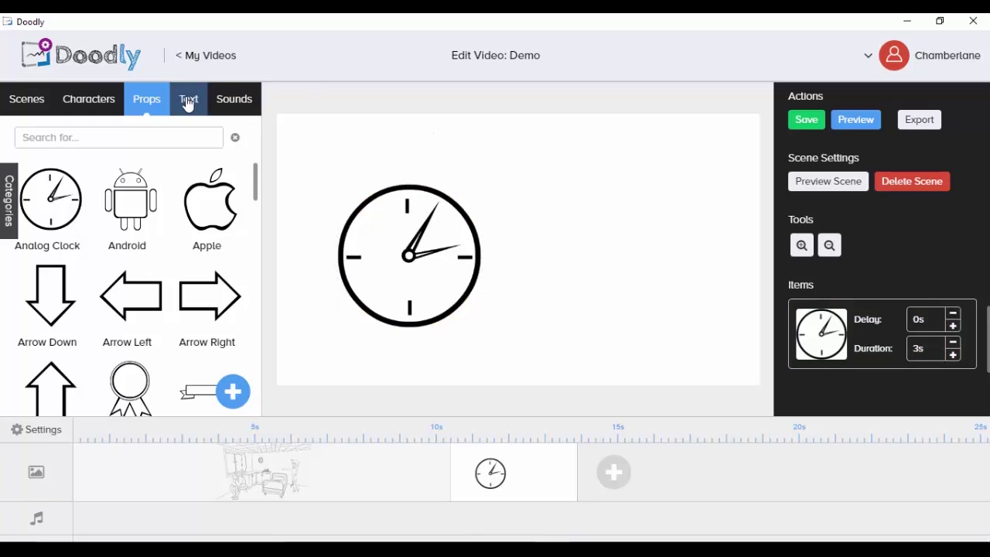
{"action": "left_click", "coordinate": [189, 100]}
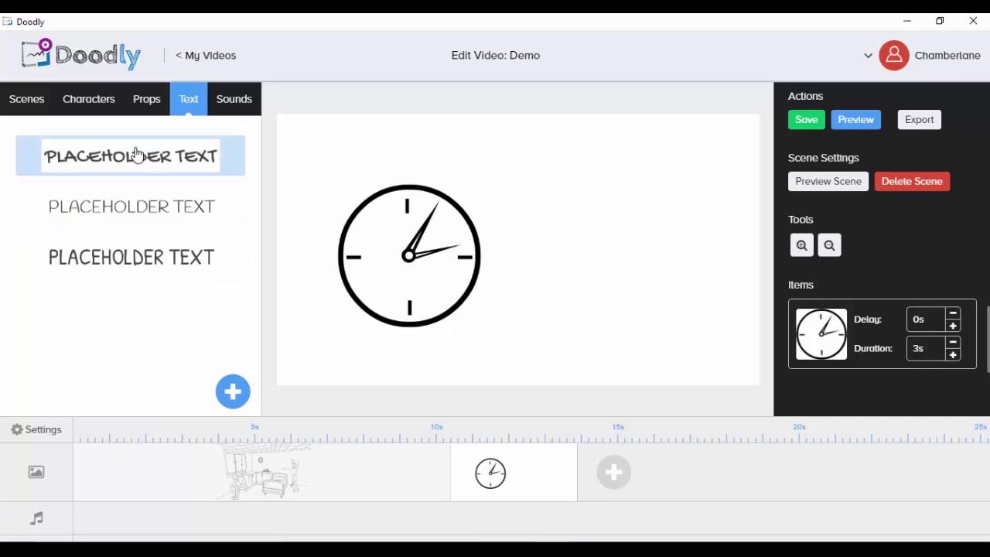
Place a text item right of the clock and change its wording to 'Time is Gold!'.
{"action": "left_click_drag", "start_coordinate": [136, 155], "coordinate": [617, 270]}
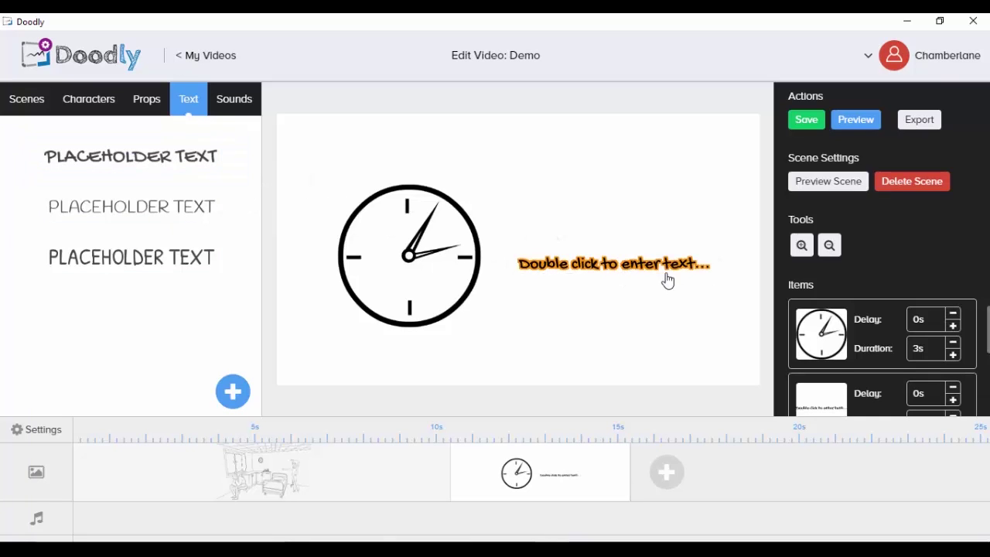
{"action": "double_click", "coordinate": [641, 265]}
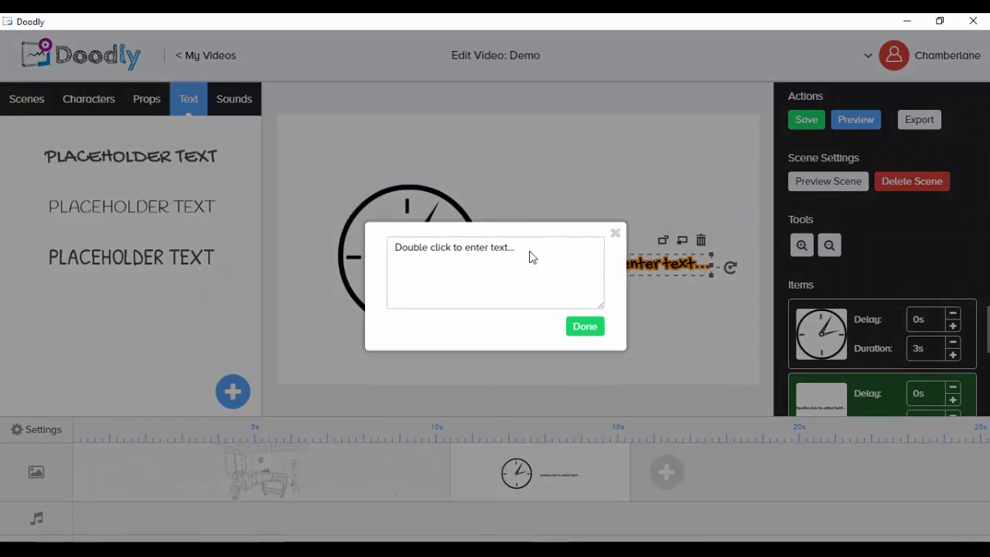
{"action": "triple_click", "coordinate": [391, 249]}
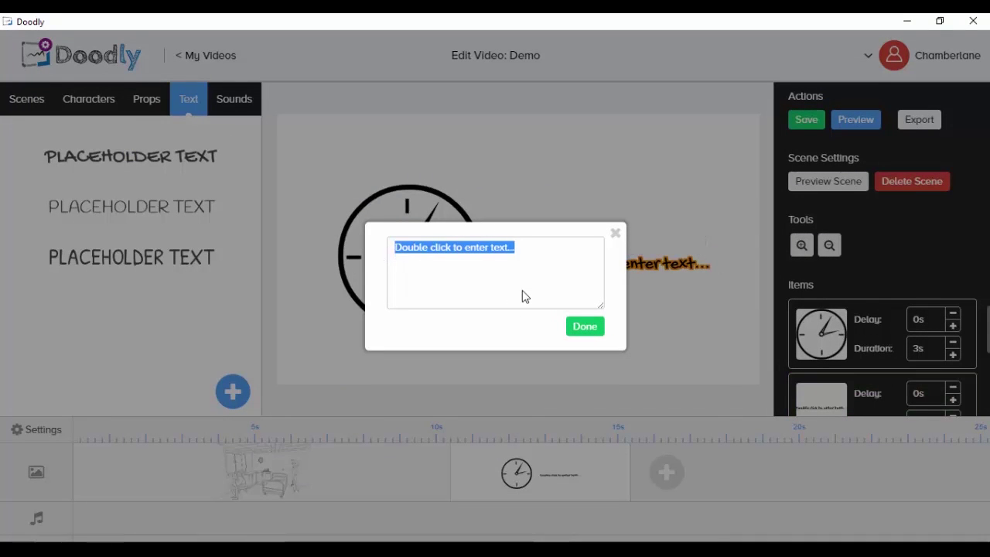
{"action": "type", "text": "Time "}
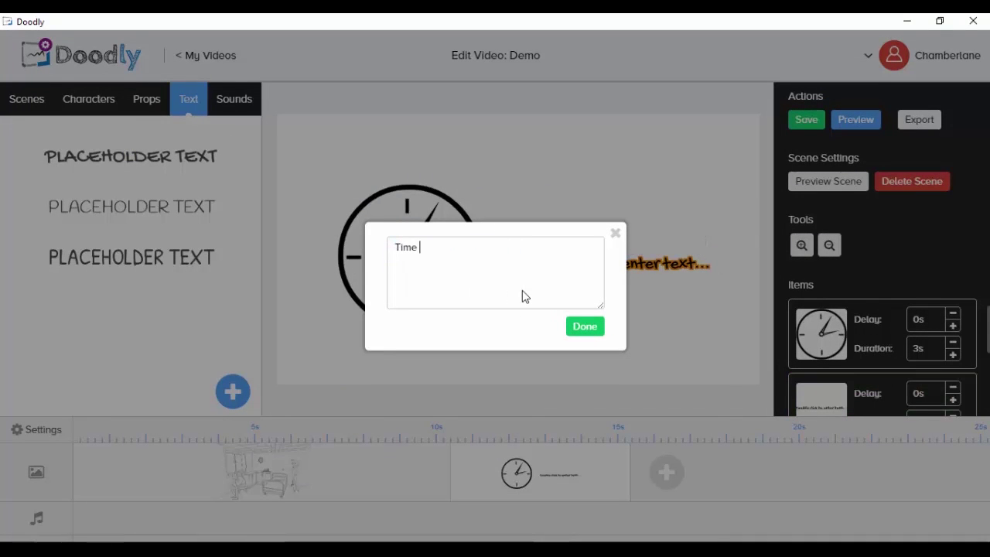
{"action": "type", "text": "is Gold!"}
{"action": "left_click", "coordinate": [582, 331]}
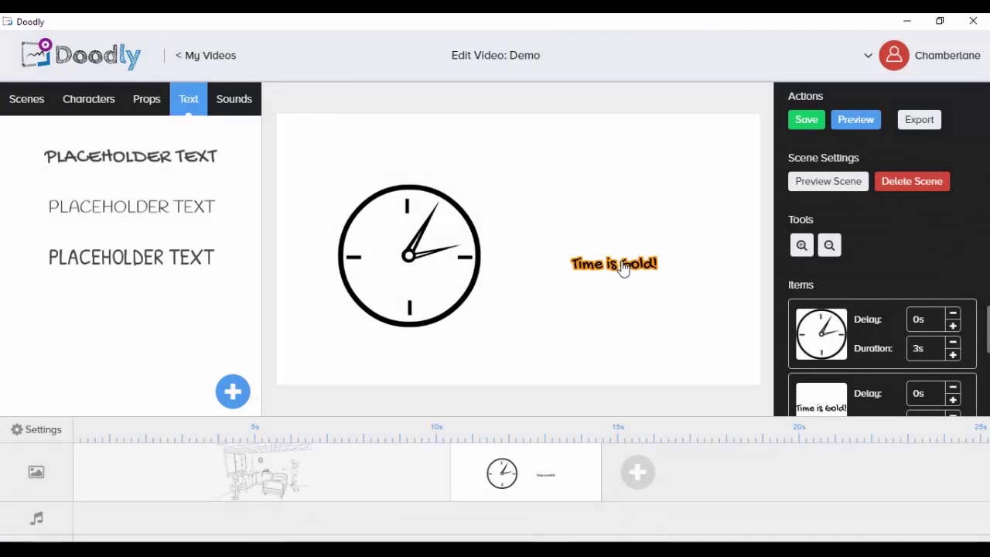
Extend the clock scene's clip on the timeline so it ends near 15 s.
{"action": "left_click", "coordinate": [626, 267]}
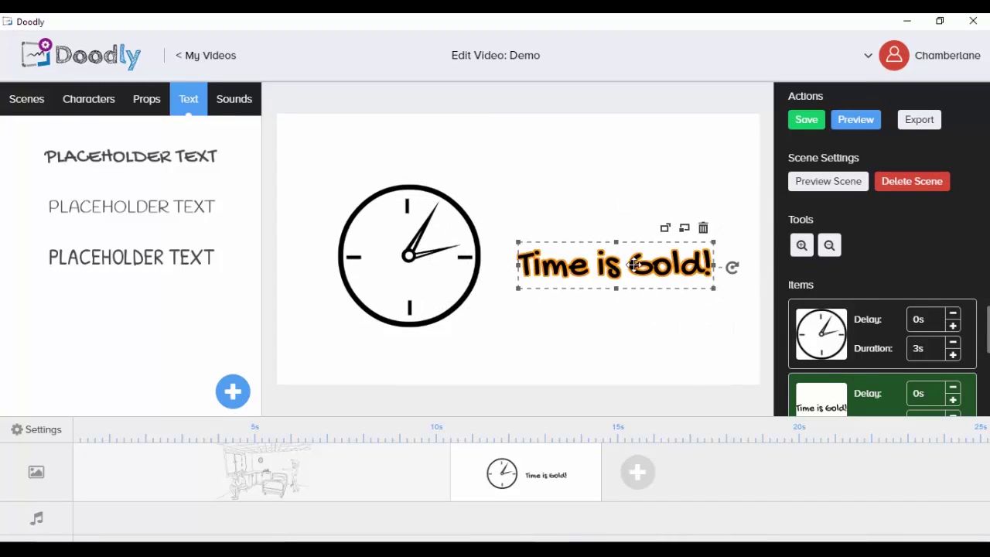
{"action": "left_click", "coordinate": [594, 204]}
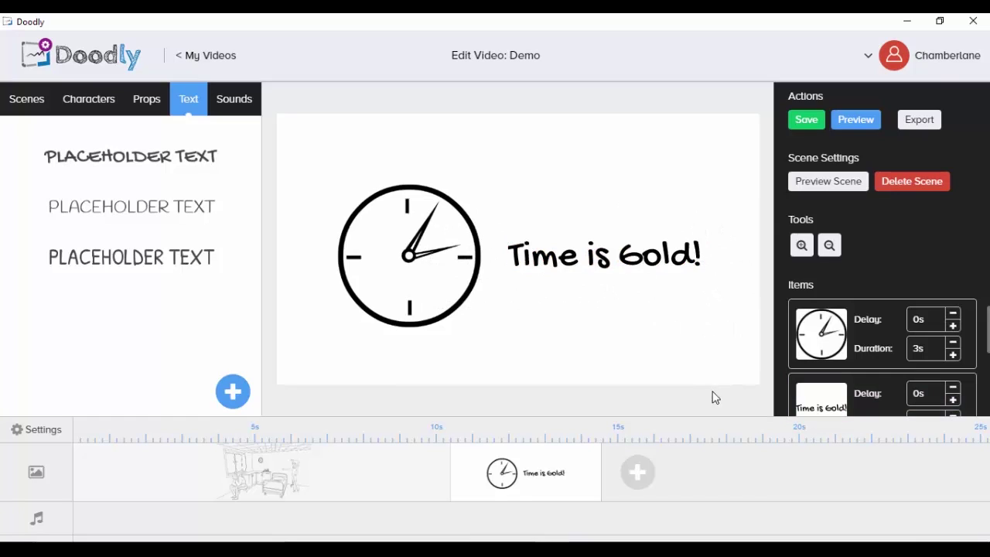
{"action": "mouse_move", "coordinate": [601, 474]}
{"action": "left_mouse_down"}
{"action": "mouse_move", "coordinate": [756, 481]}
{"action": "mouse_move", "coordinate": [522, 466]}
{"action": "mouse_move", "coordinate": [619, 470]}
{"action": "left_mouse_up"}
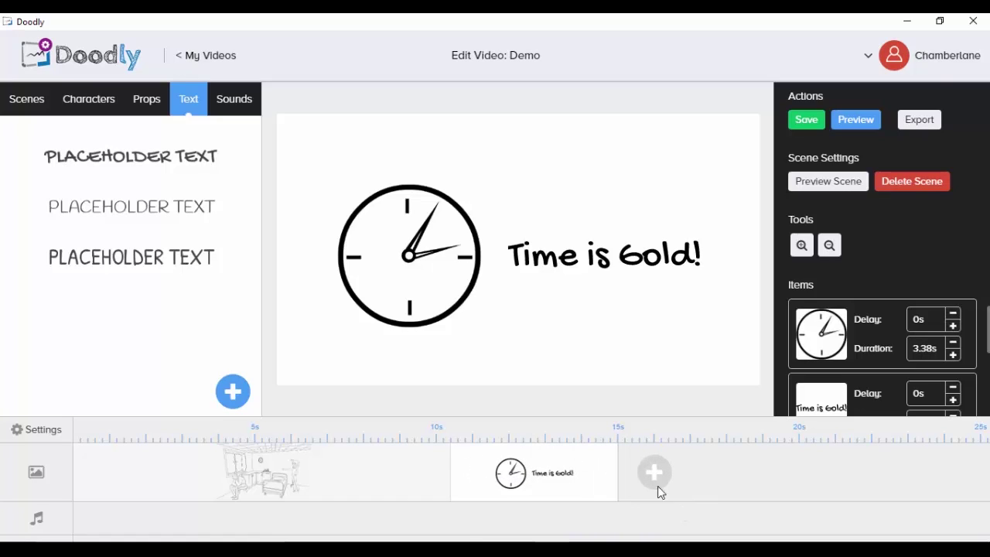
Browse the Sounds library of music tracks, opening then cancelling the Add new sound dialog.
{"action": "left_click", "coordinate": [236, 101]}
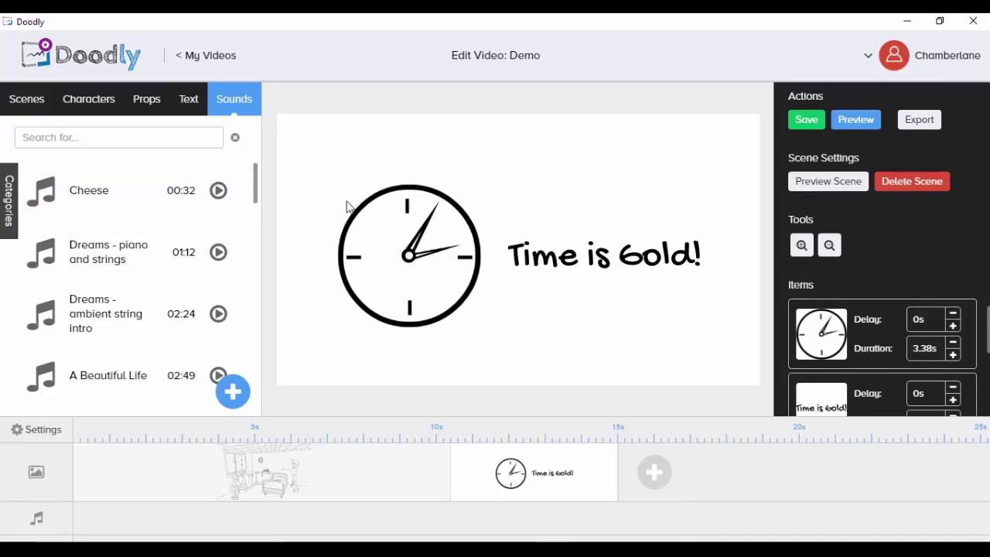
{"action": "scroll", "coordinate": [194, 240], "scroll_direction": "down", "scroll_amount": 5}
{"action": "scroll", "coordinate": [194, 246], "scroll_direction": "up", "scroll_amount": 5}
{"action": "left_click", "coordinate": [235, 391]}
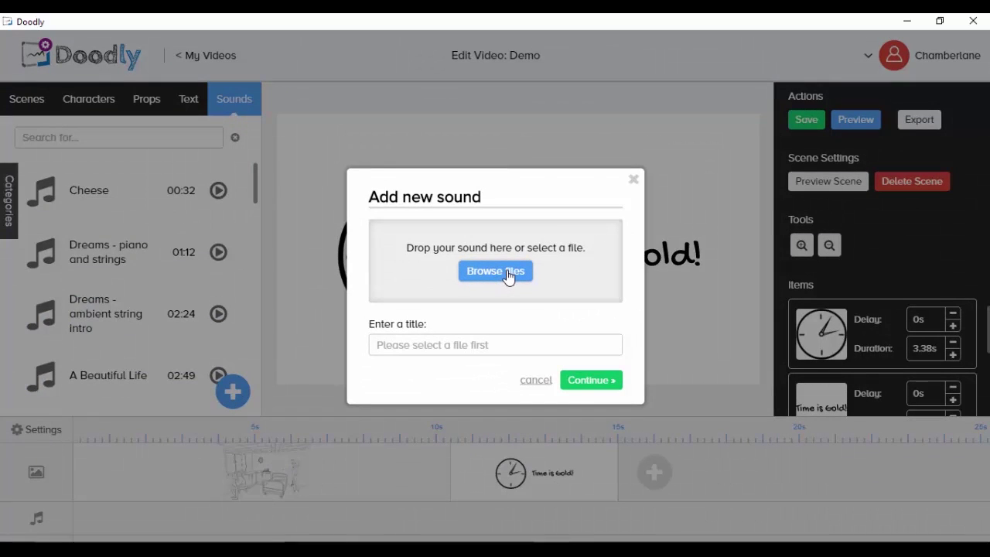
{"action": "left_click", "coordinate": [634, 180]}
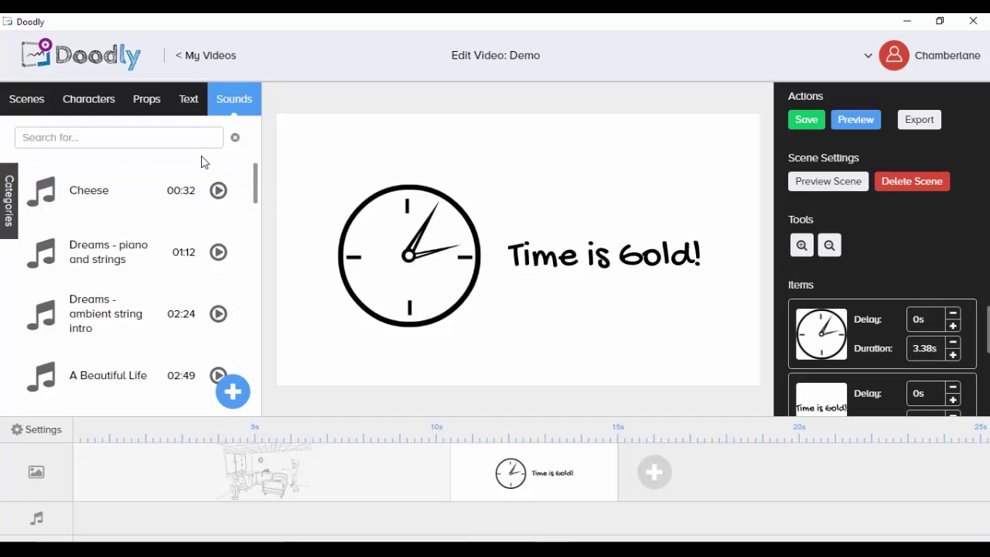
Add the Cheese track to the timeline's audio track as background music and preview the whole video.
{"action": "left_click", "coordinate": [219, 191]}
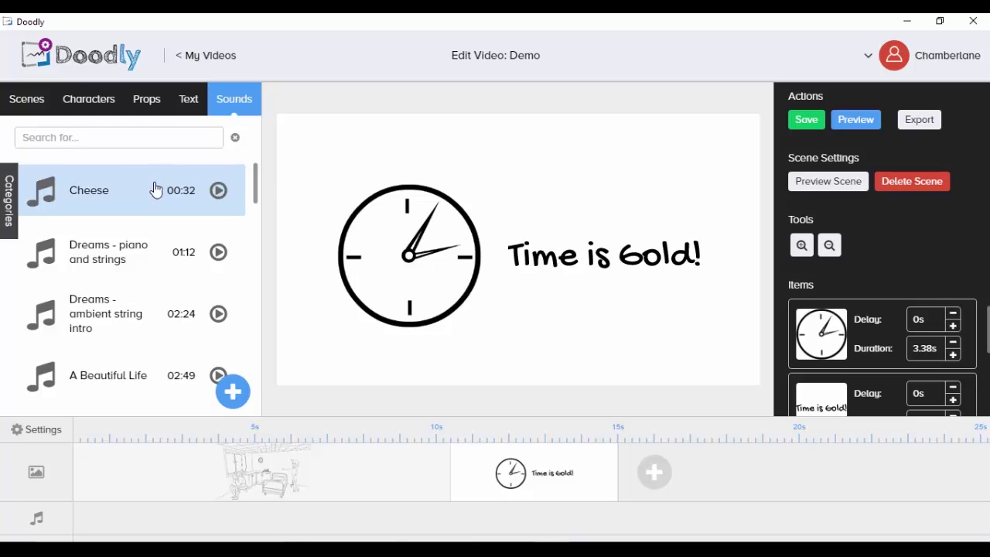
{"action": "left_click_drag", "start_coordinate": [106, 190], "coordinate": [100, 528]}
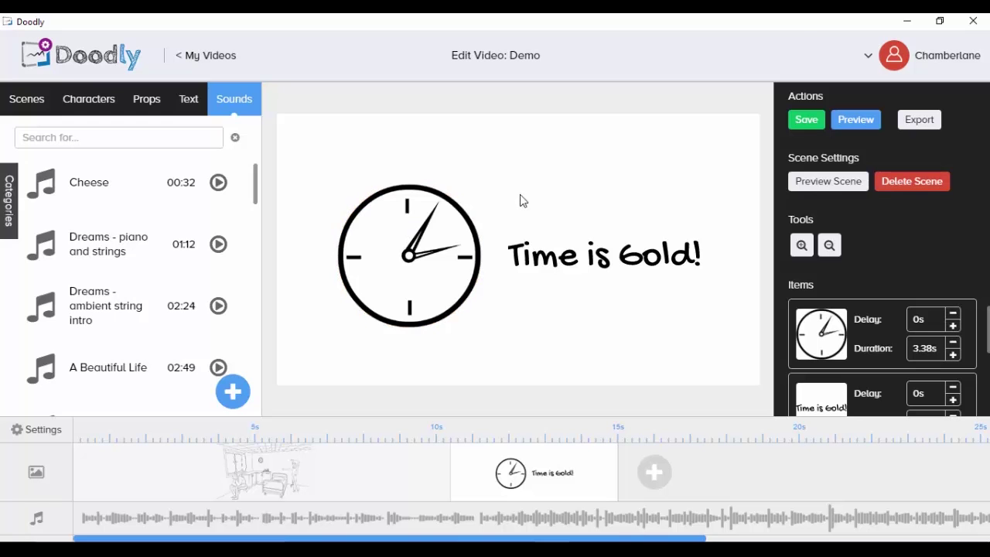
{"action": "left_click", "coordinate": [858, 121]}
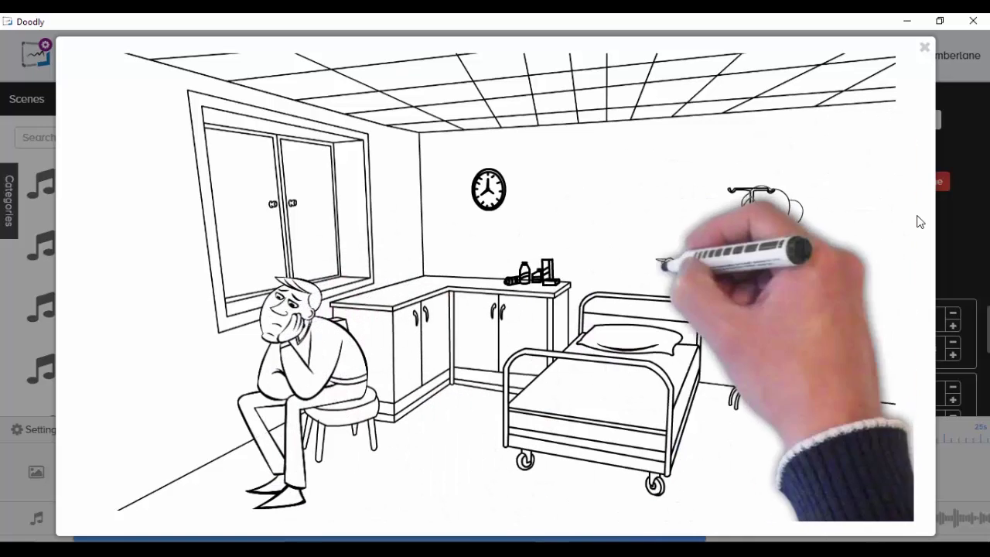
{"action": "left_click", "coordinate": [924, 47]}
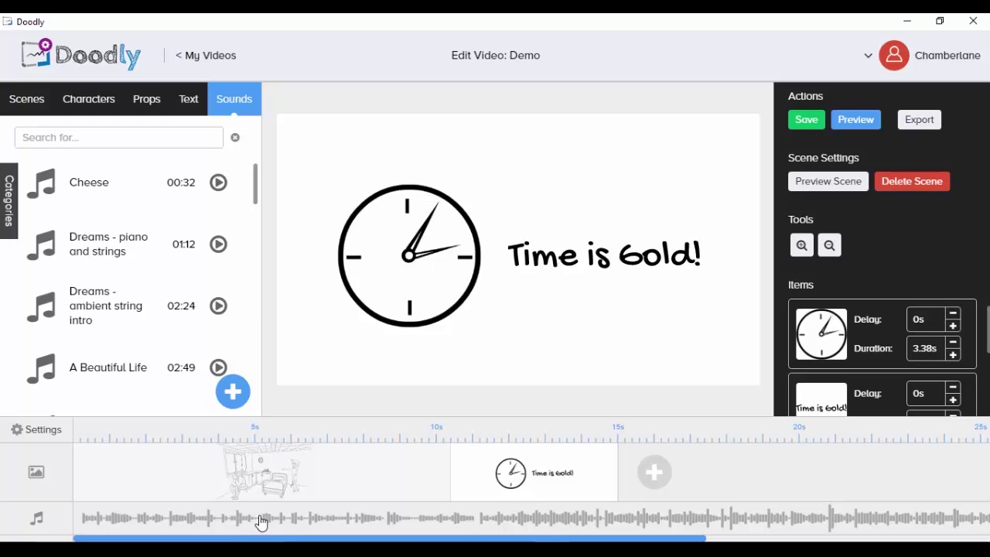
Switch the left panel to the Scenes library of room backgrounds.
{"action": "scroll", "coordinate": [975, 331], "scroll_direction": "down", "scroll_amount": 2}
{"action": "scroll", "coordinate": [975, 331], "scroll_direction": "up", "scroll_amount": 2}
{"action": "left_click", "coordinate": [27, 112]}
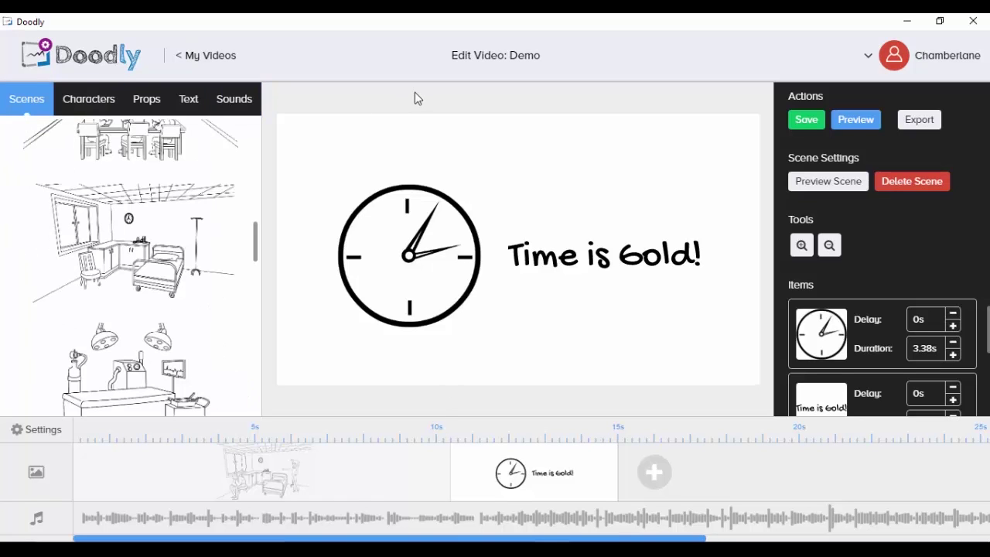